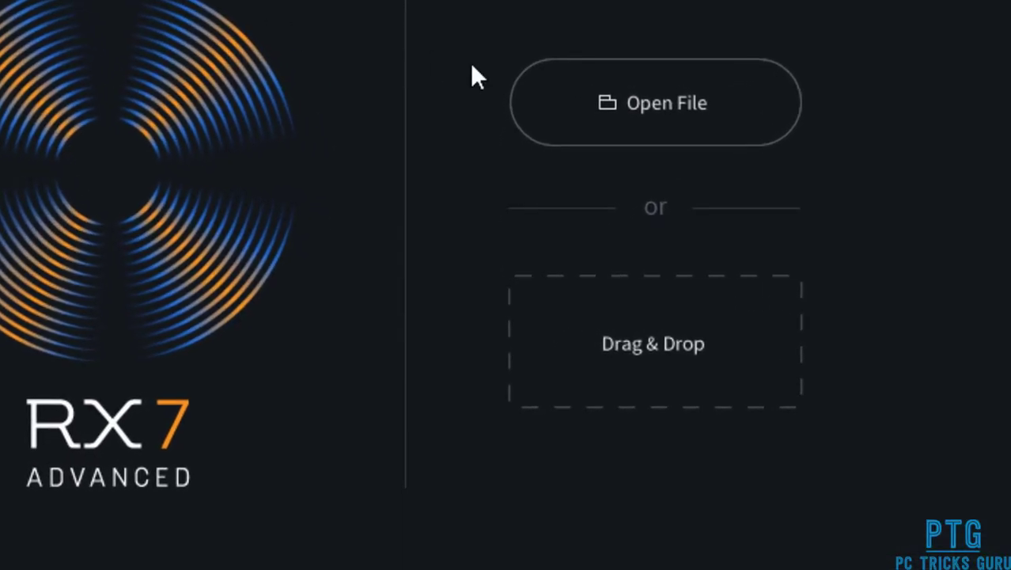
# Load CINERARIA.mp3 into RX 7 from the Open dialog.
pyautogui.click(600, 90)
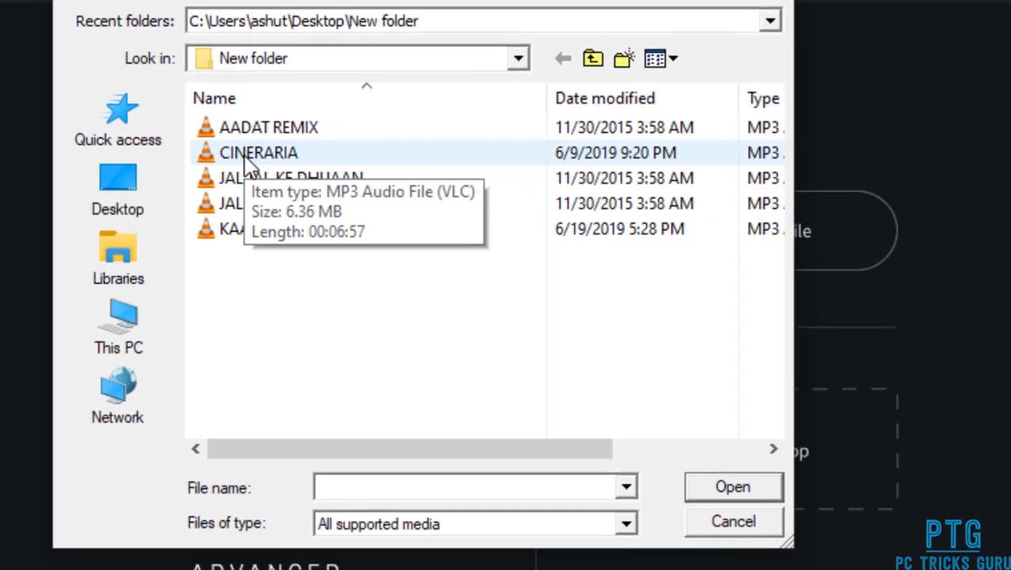
pyautogui.doubleClick(246, 155)
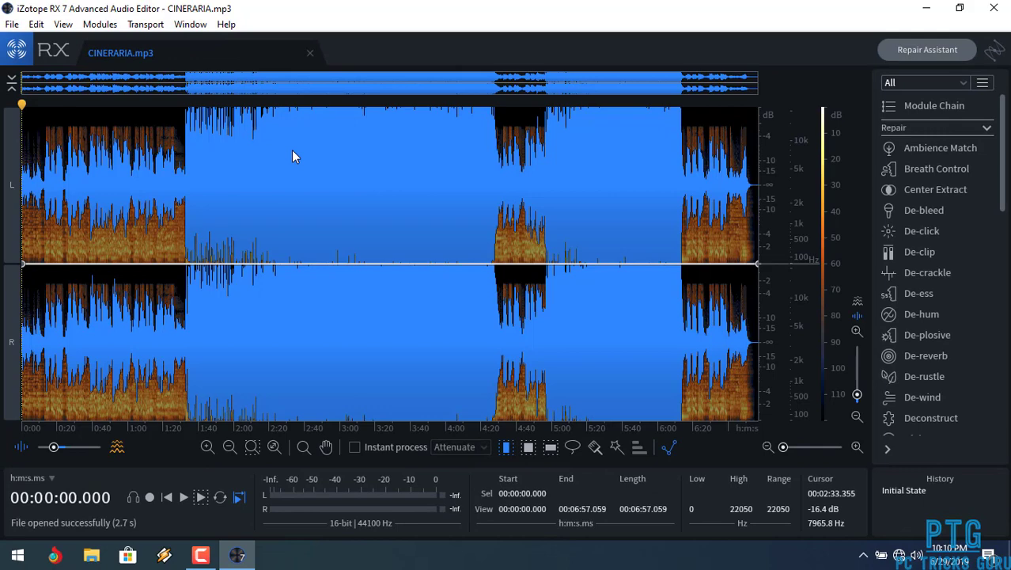
# Select the whole song, then set the playhead at 1:32.915 on both channels.
pyautogui.hotkey('ctrl', 'a')
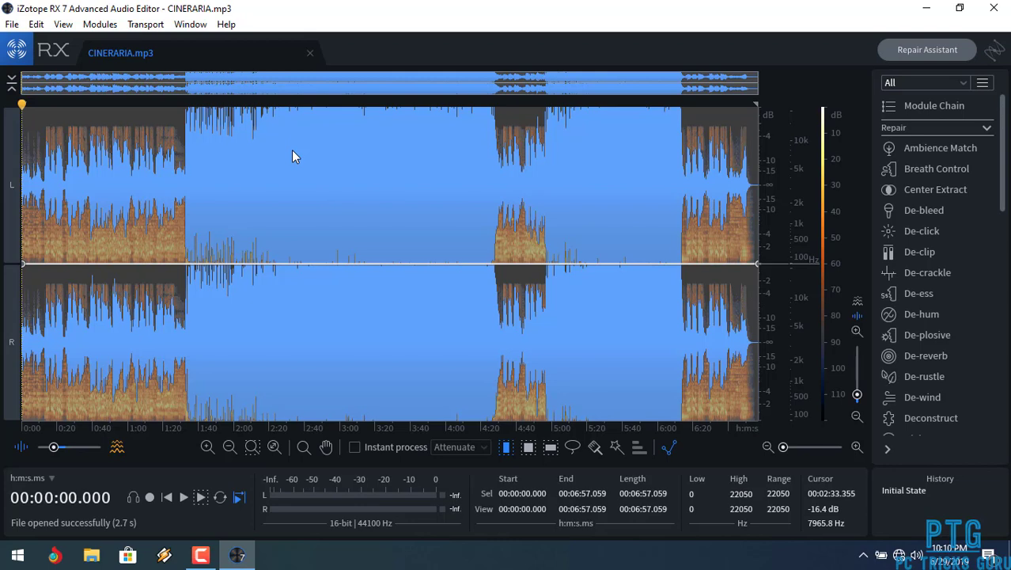
pyautogui.click(241, 161)
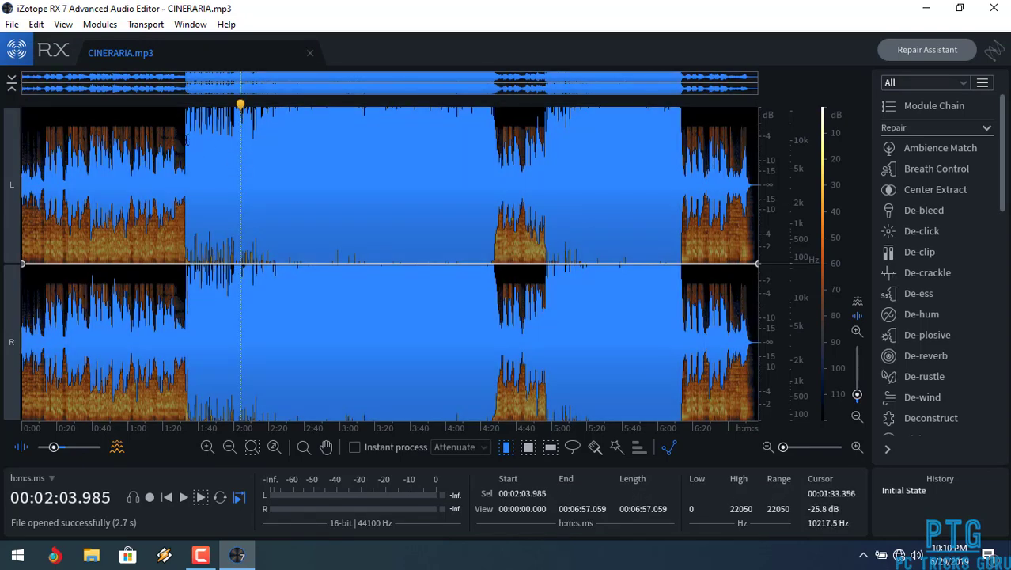
pyautogui.click(186, 141)
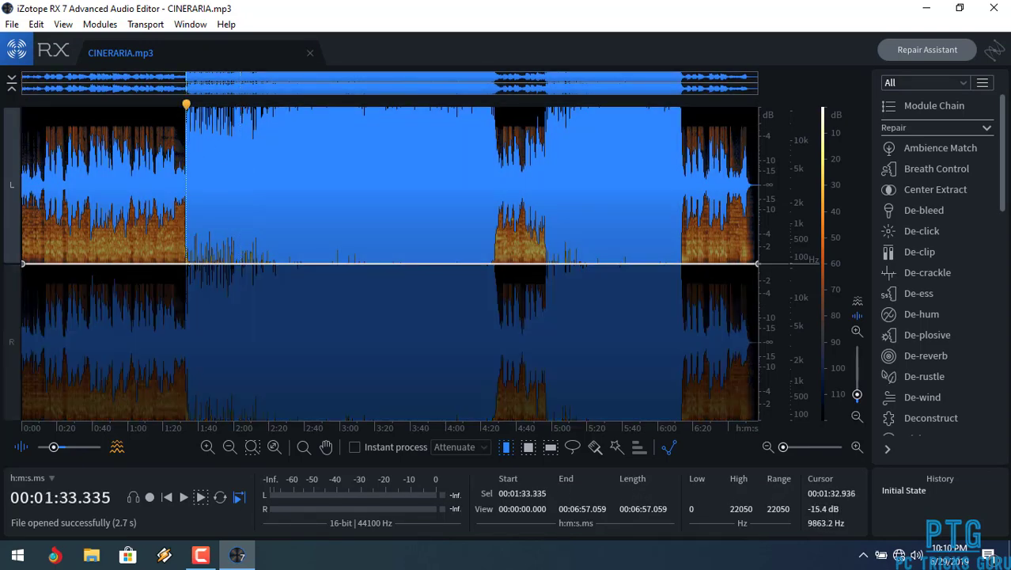
pyautogui.click(185, 141)
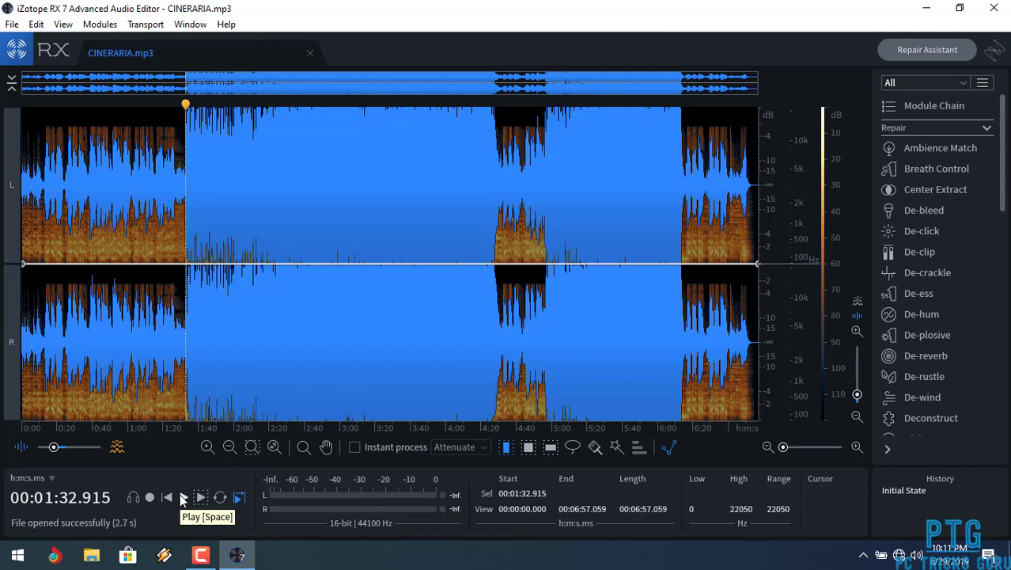
# Play from 1:32.915, skipping ahead through 2:03, 2:19 and 2:31, then stop playback.
pyautogui.click(183, 497)
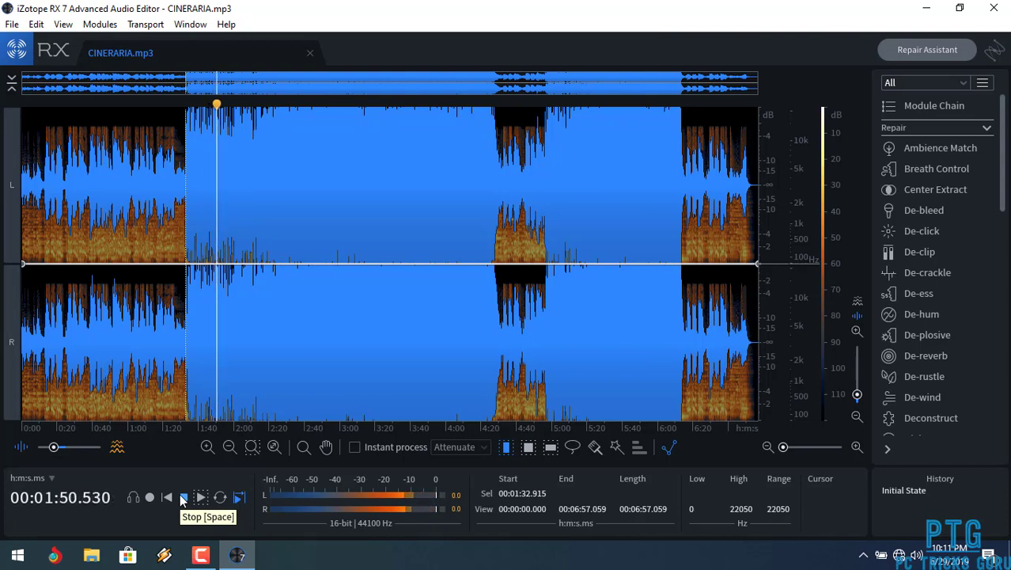
pyautogui.click(239, 105)
pyautogui.click(267, 106)
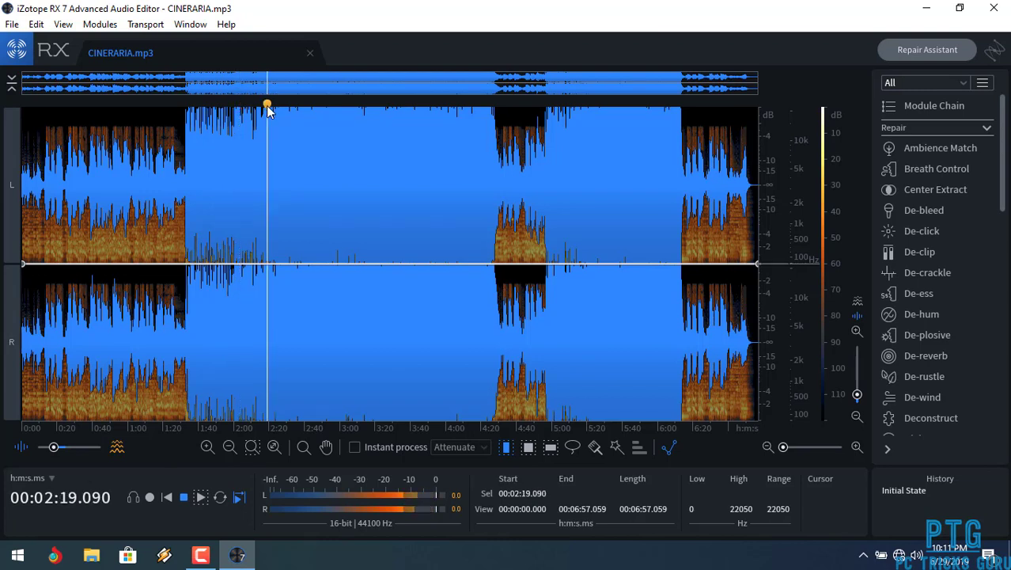
pyautogui.click(288, 106)
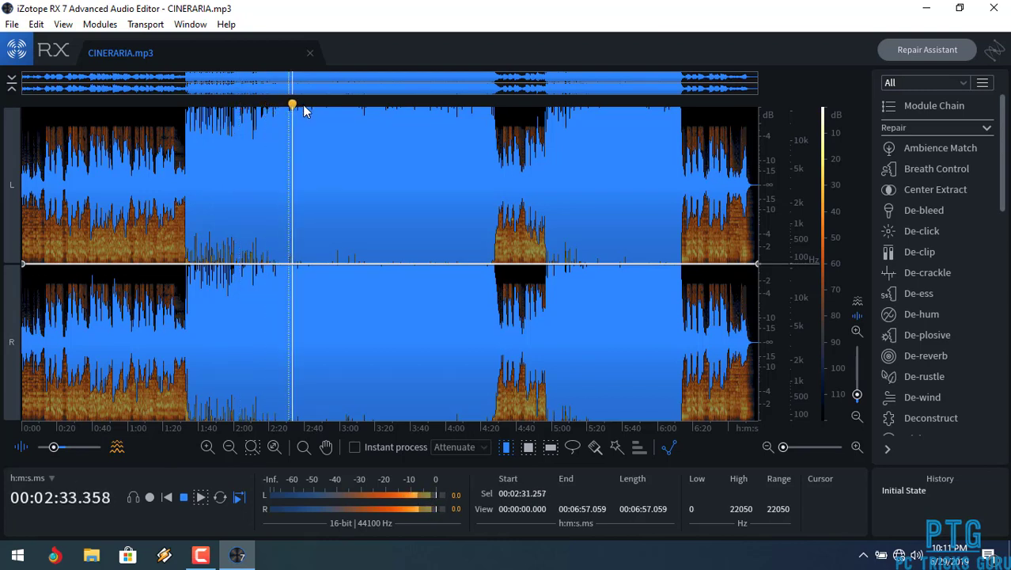
pyautogui.click(184, 497)
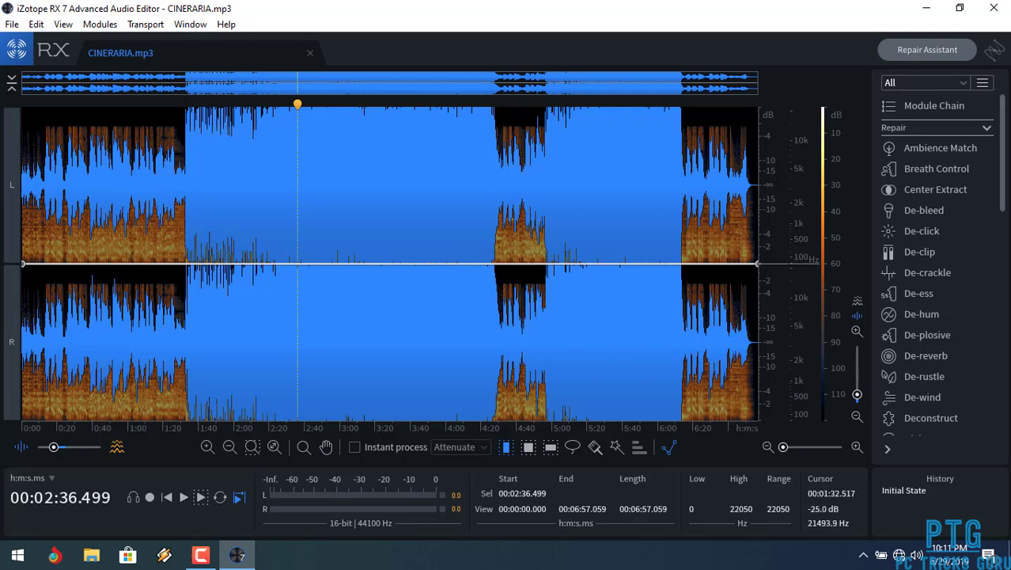
# Select 1:33.335 to 2:20.000 across both channels and scroll the module list down.
pyautogui.moveTo(186, 108); pyautogui.dragTo(375, 214)
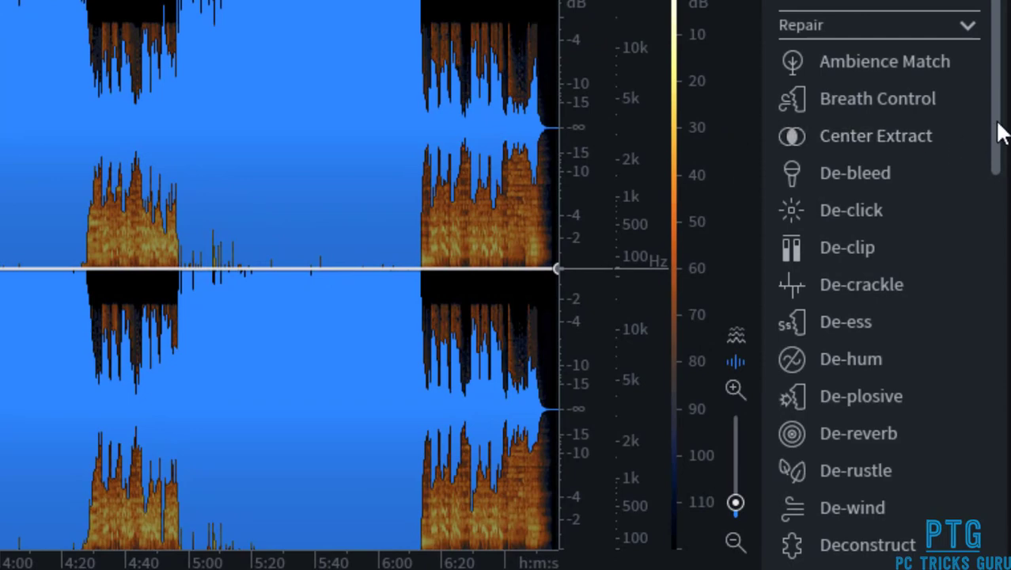
pyautogui.moveTo(999, 133); pyautogui.dragTo(1002, 283)
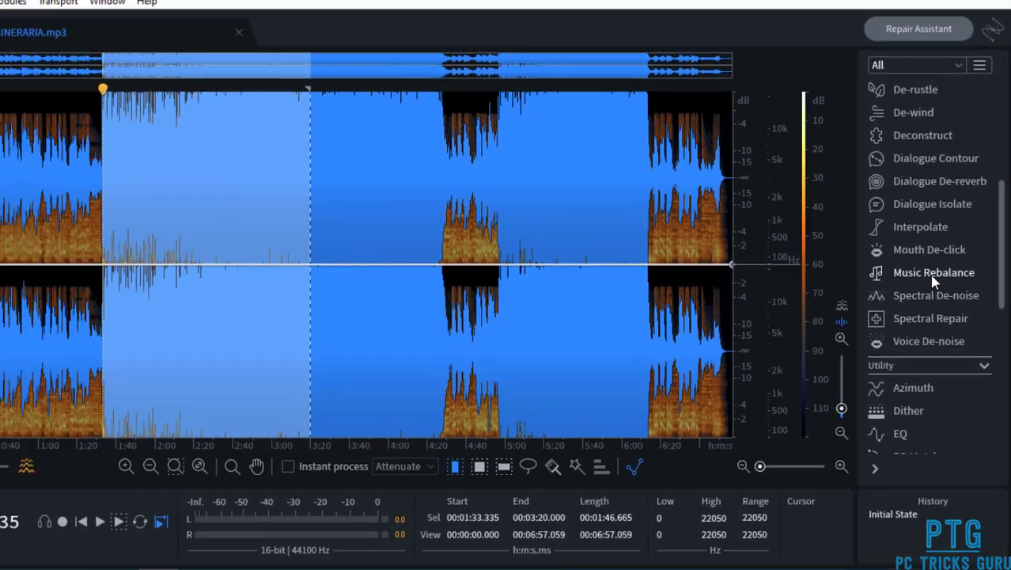
# Open Music Rebalance with the Default preset, mute Voice gain and set Voice sensitivity to 10.0.
pyautogui.click(810, 305)
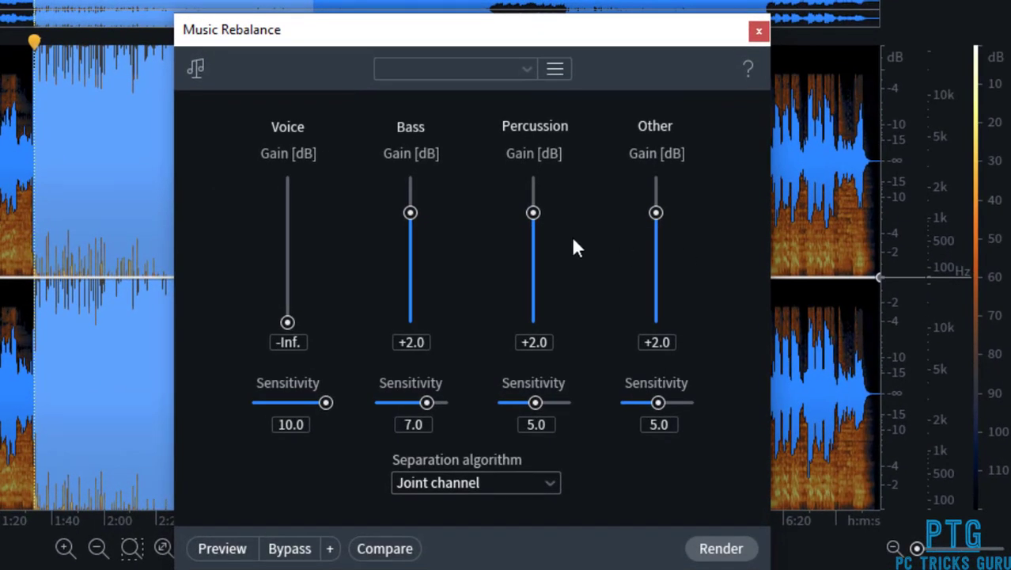
pyautogui.click(500, 77)
pyautogui.click(478, 98)
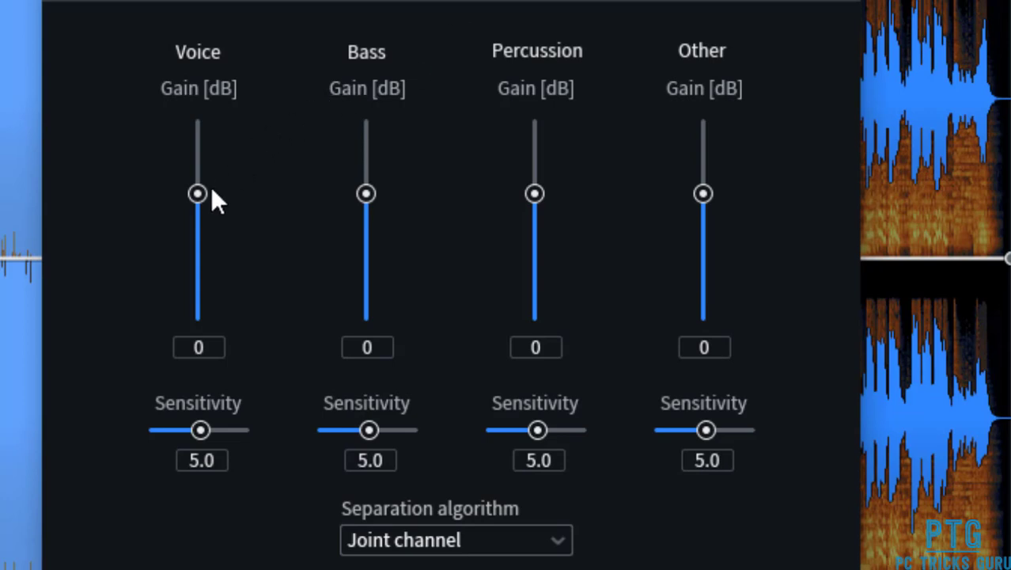
pyautogui.moveTo(197, 193); pyautogui.dragTo(196, 317)
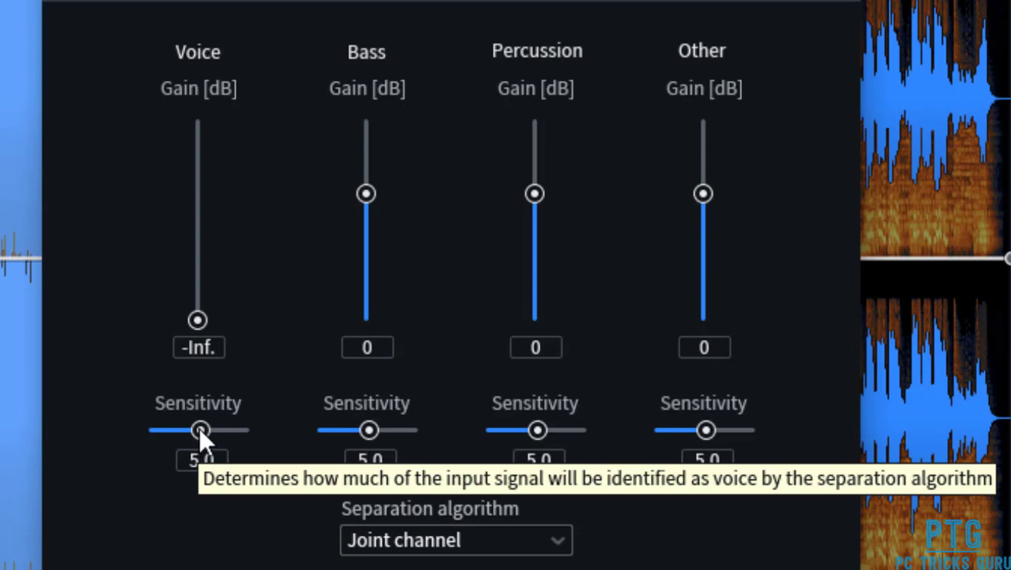
pyautogui.moveTo(199, 426); pyautogui.dragTo(264, 429)
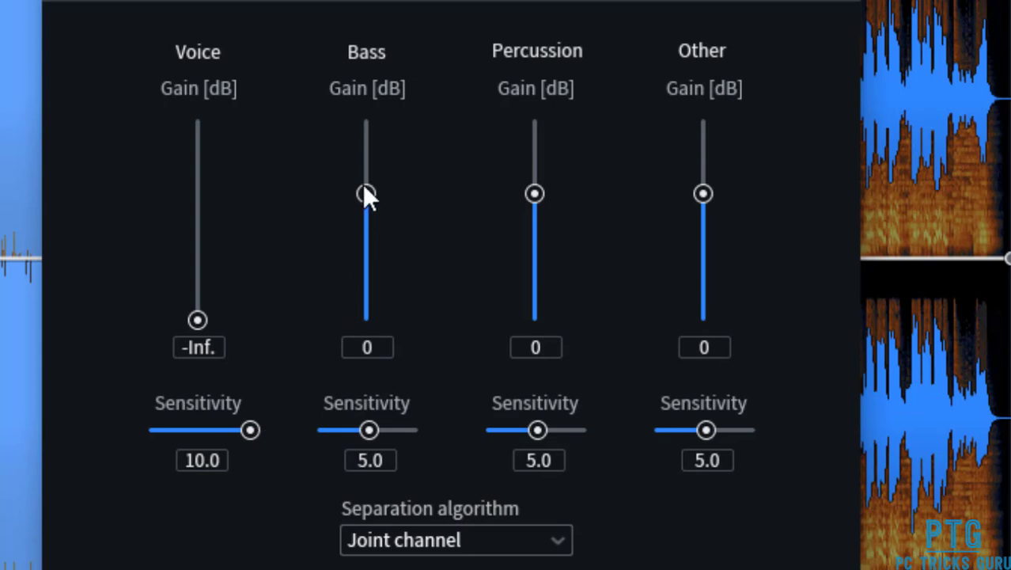
# Raise Bass, Percussion and Other gains to +2.0 and their sensitivities to 7.0.
pyautogui.moveTo(361, 190); pyautogui.dragTo(366, 173)
pyautogui.moveTo(536, 194); pyautogui.dragTo(536, 172)
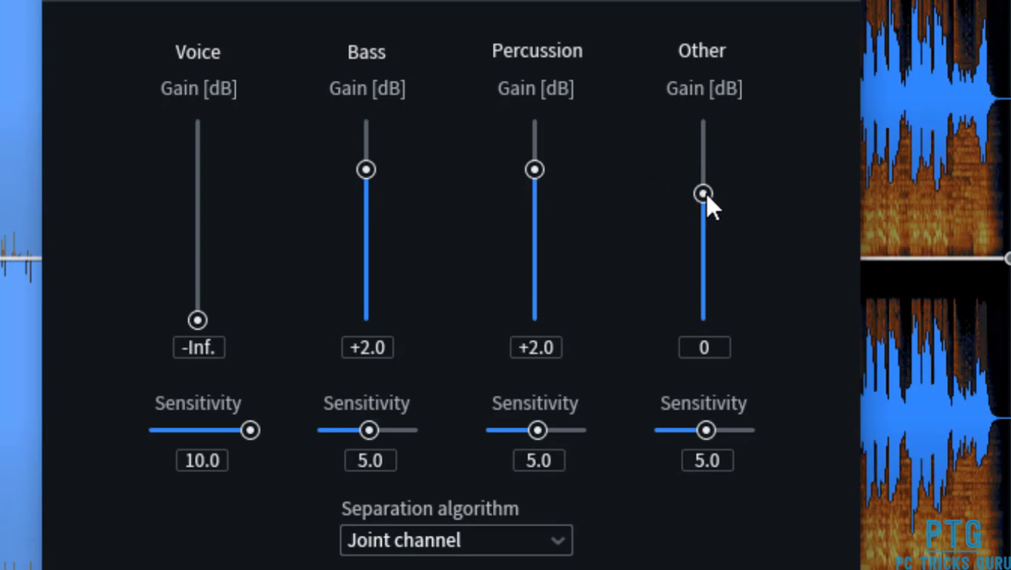
pyautogui.moveTo(705, 192); pyautogui.dragTo(704, 179)
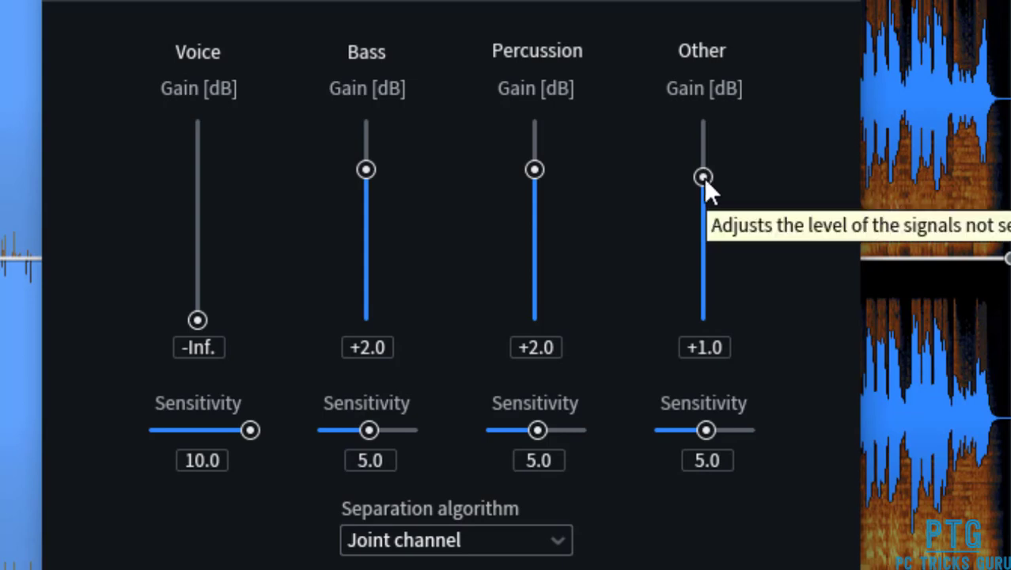
pyautogui.moveTo(704, 178)
pyautogui.mouseDown()
pyautogui.moveTo(704, 162)
pyautogui.moveTo(704, 170)
pyautogui.mouseUp()
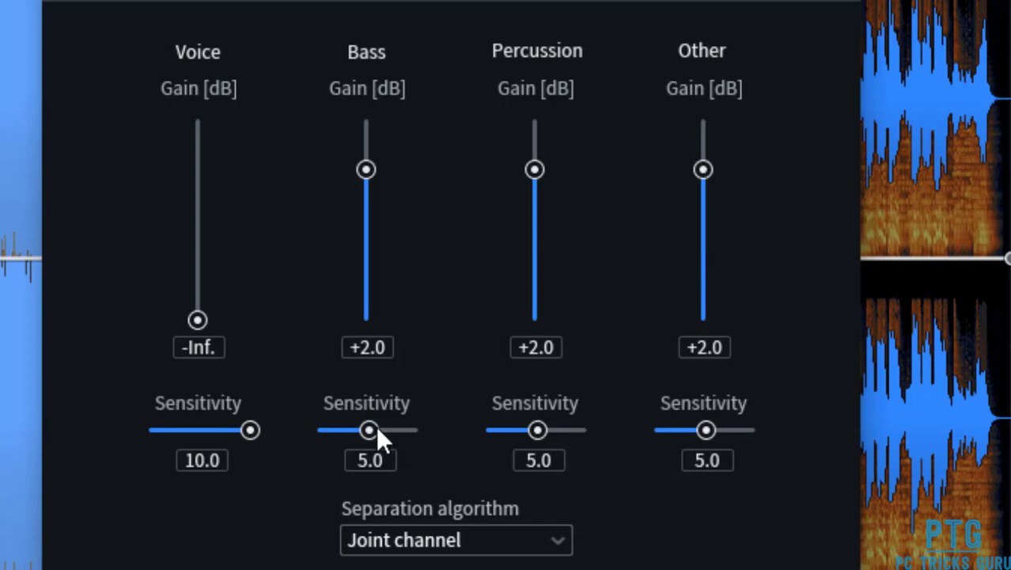
pyautogui.moveTo(371, 431); pyautogui.dragTo(390, 430)
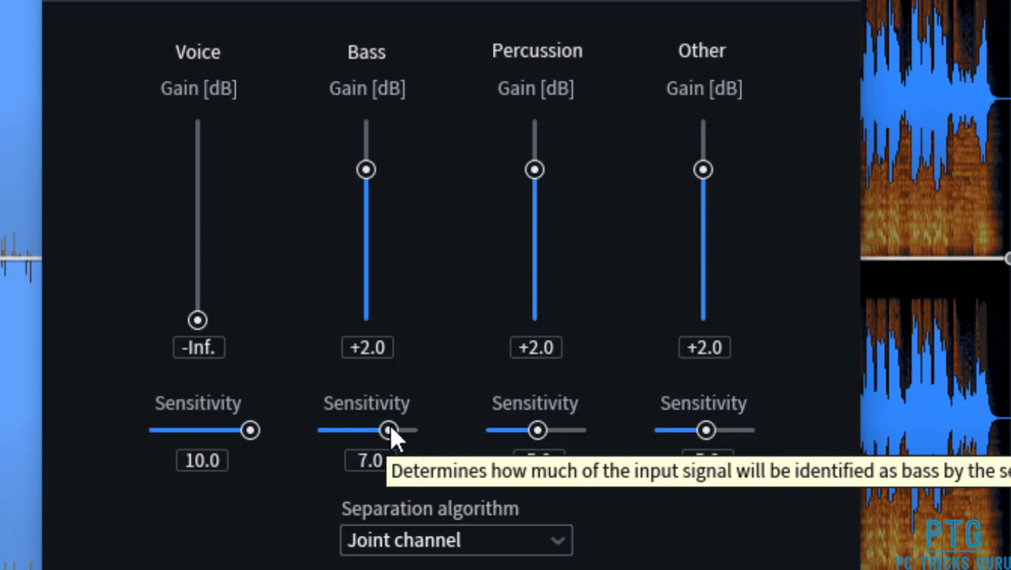
pyautogui.moveTo(540, 428); pyautogui.dragTo(558, 428)
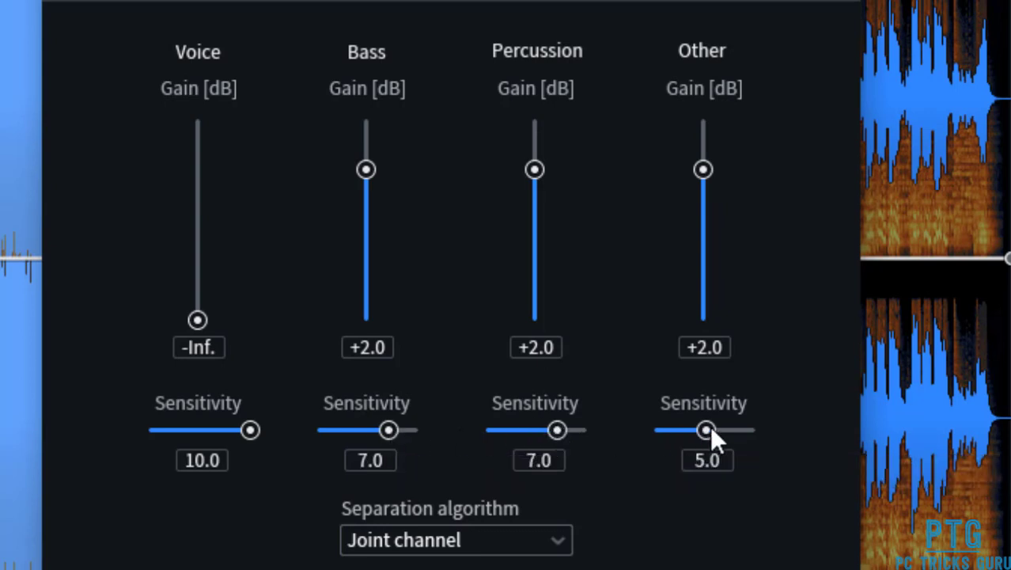
pyautogui.moveTo(710, 428); pyautogui.dragTo(726, 428)
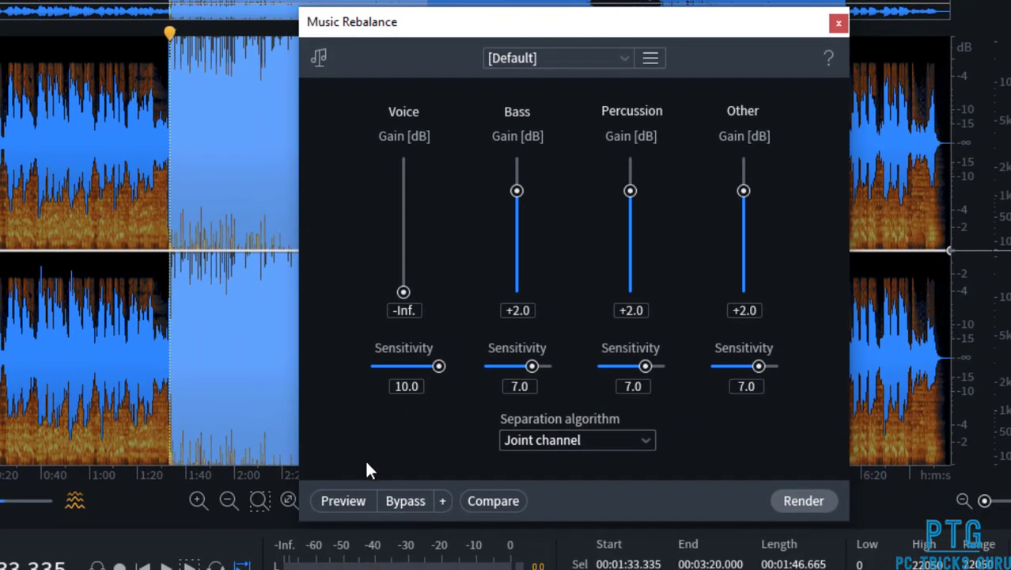
# Preview the vocal-free selection with the module window moved aside, then close Music Rebalance.
pyautogui.click(348, 503)
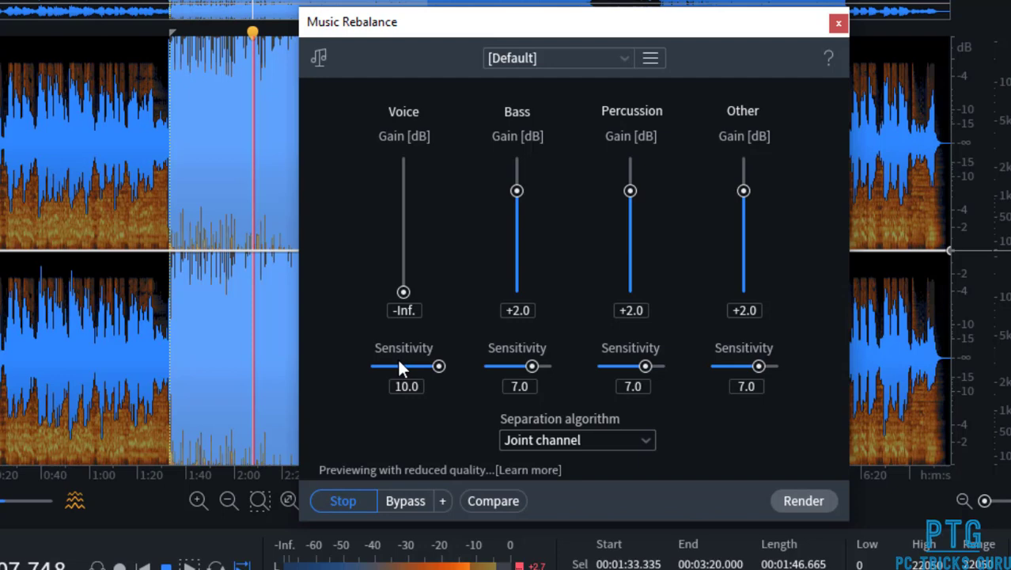
pyautogui.moveTo(534, 34); pyautogui.dragTo(576, 98)
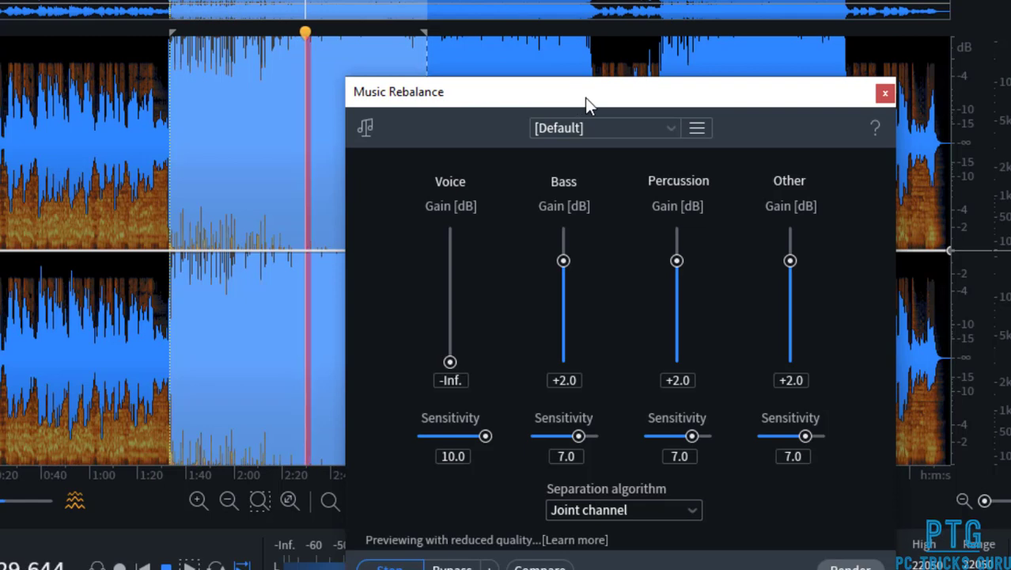
pyautogui.moveTo(585, 98); pyautogui.dragTo(647, 109)
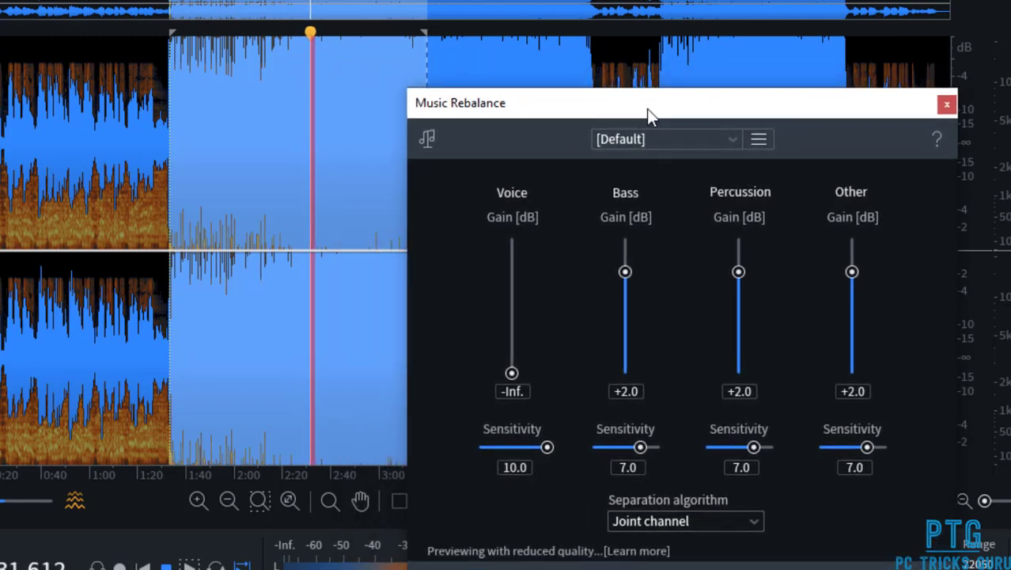
pyautogui.click(945, 105)
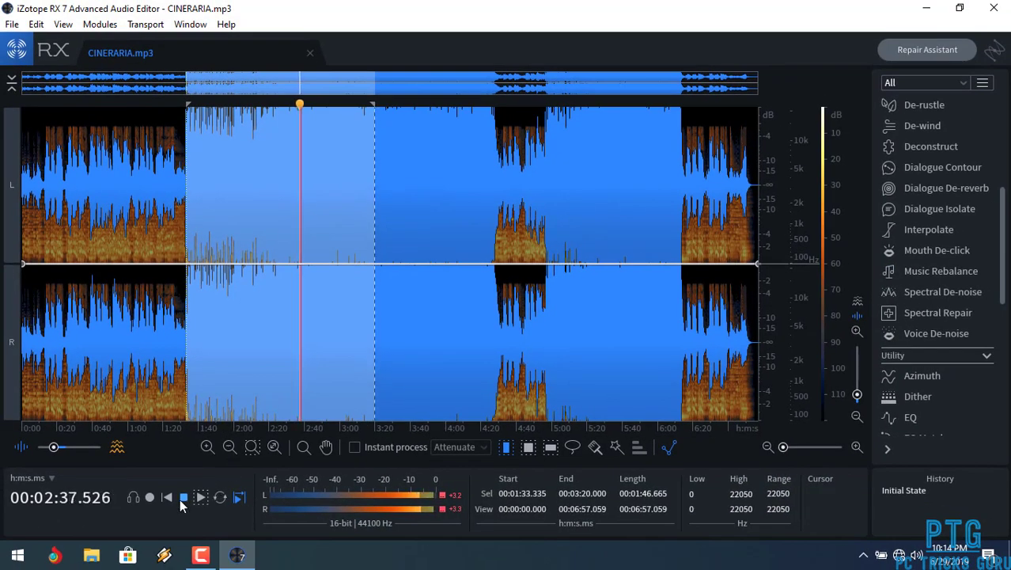
# Stop playback at 2:37.978, leaving CINERARIA.mp3 unprocessed at Initial State.
pyautogui.click(182, 497)
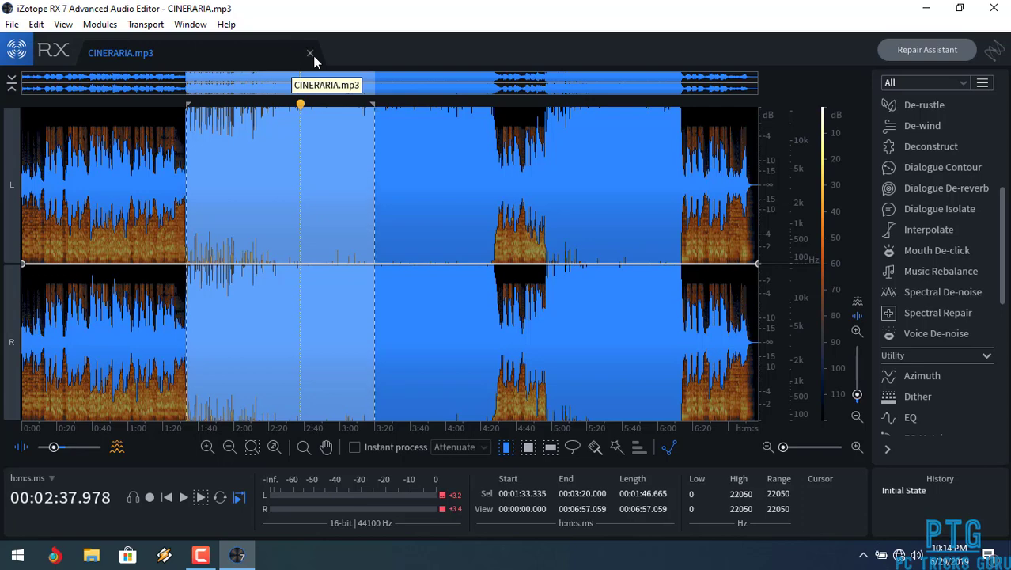
# Close CINERARIA.mp3 and load AADAT REMIX.mp3 from the New folder.
pyautogui.click(311, 54)
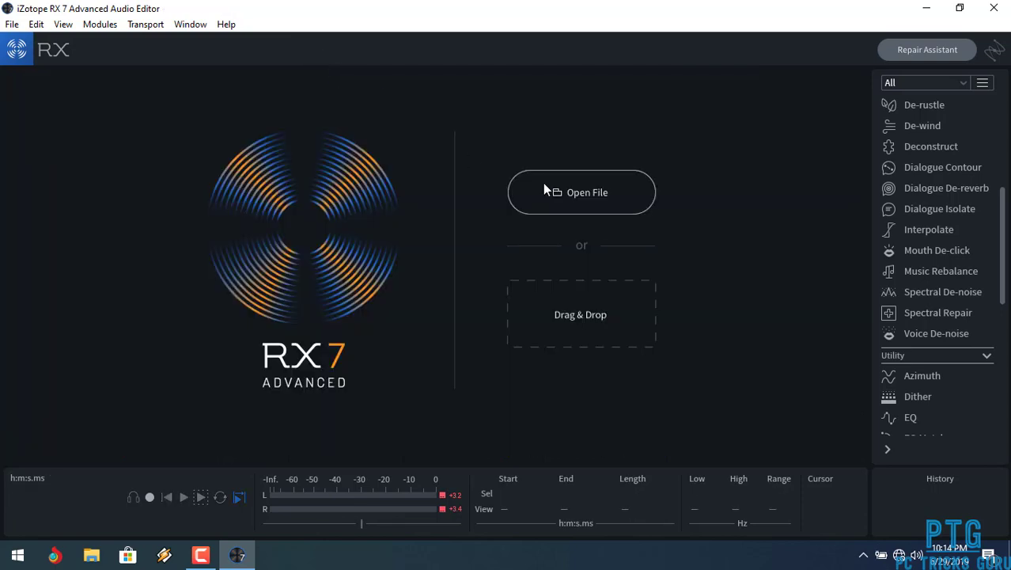
pyautogui.click(543, 184)
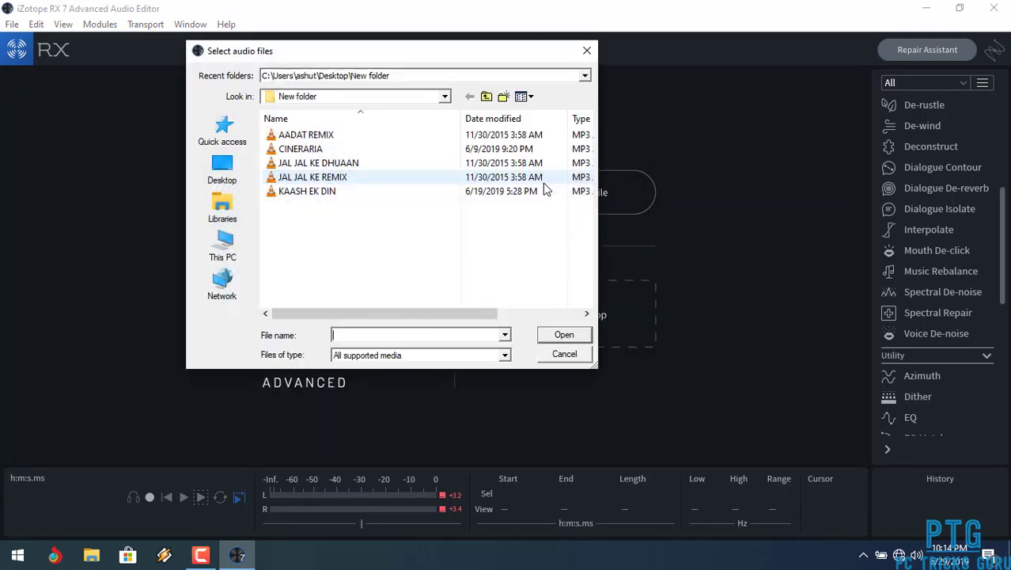
pyautogui.click(304, 136)
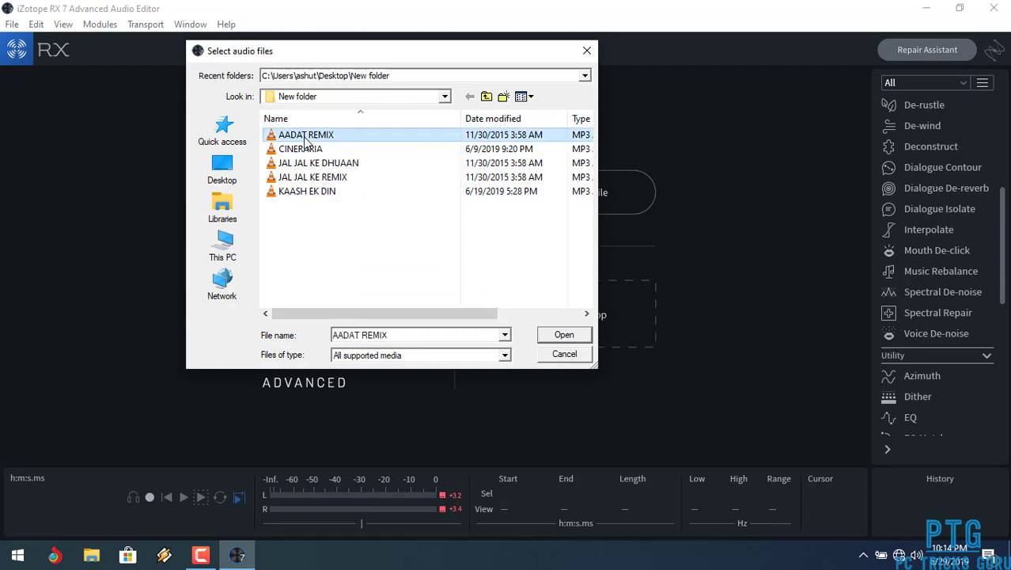
pyautogui.click(552, 340)
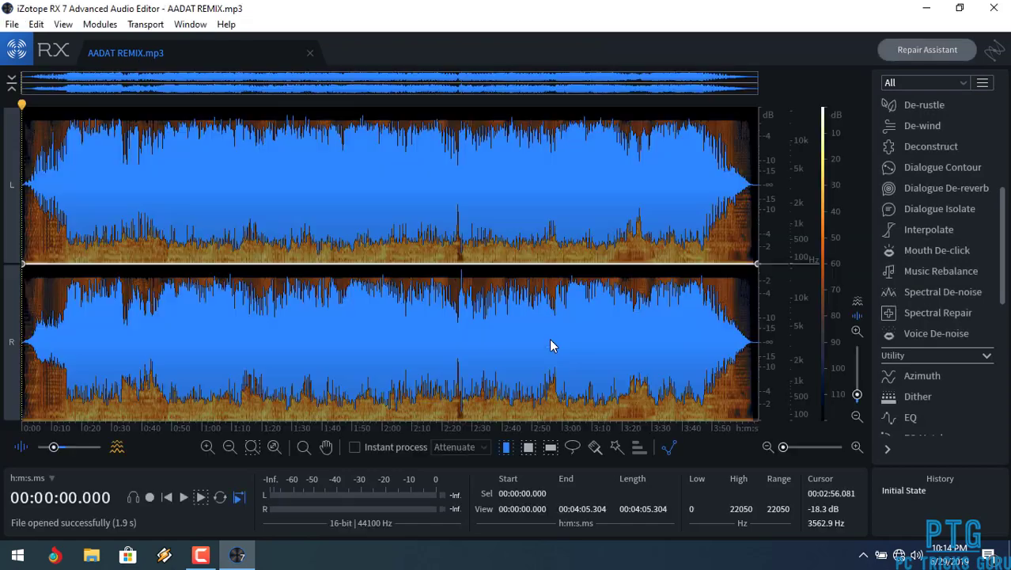
# Play AADAT REMIX from about 0:40, stop, then select 0:44 to 1:22 on both channels.
pyautogui.click(143, 102)
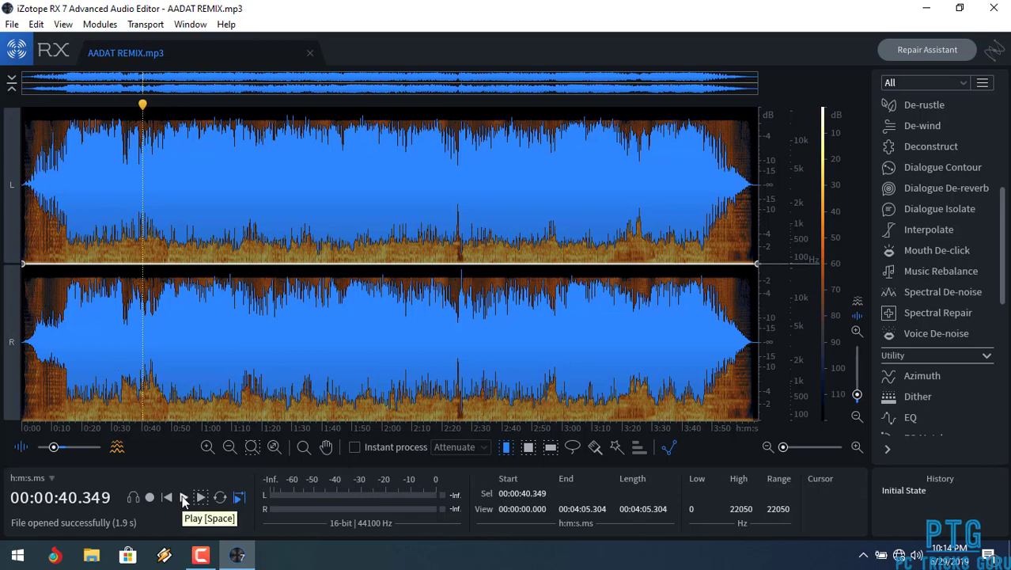
pyautogui.click(183, 497)
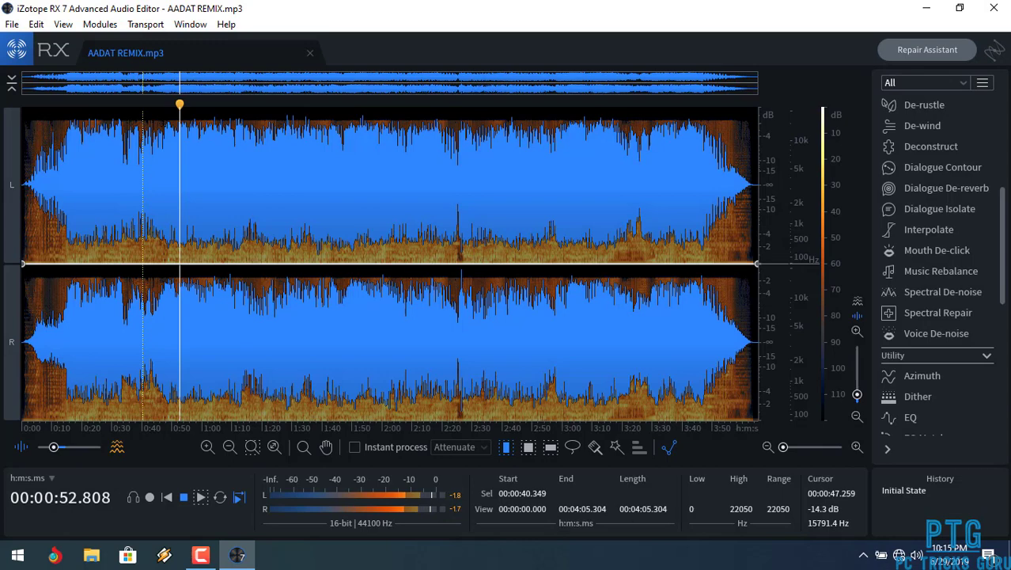
pyautogui.click(184, 496)
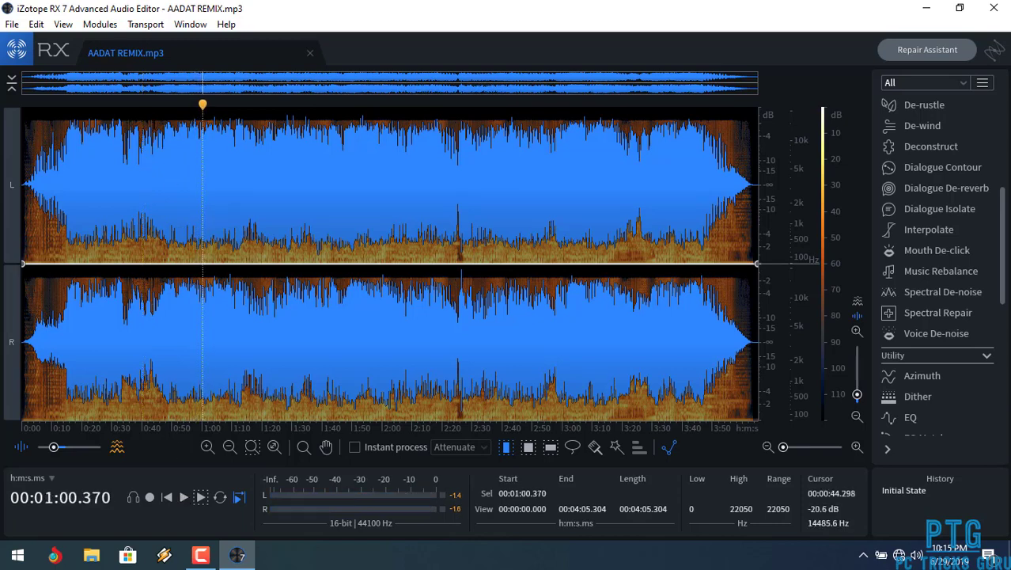
pyautogui.moveTo(155, 214); pyautogui.dragTo(259, 220)
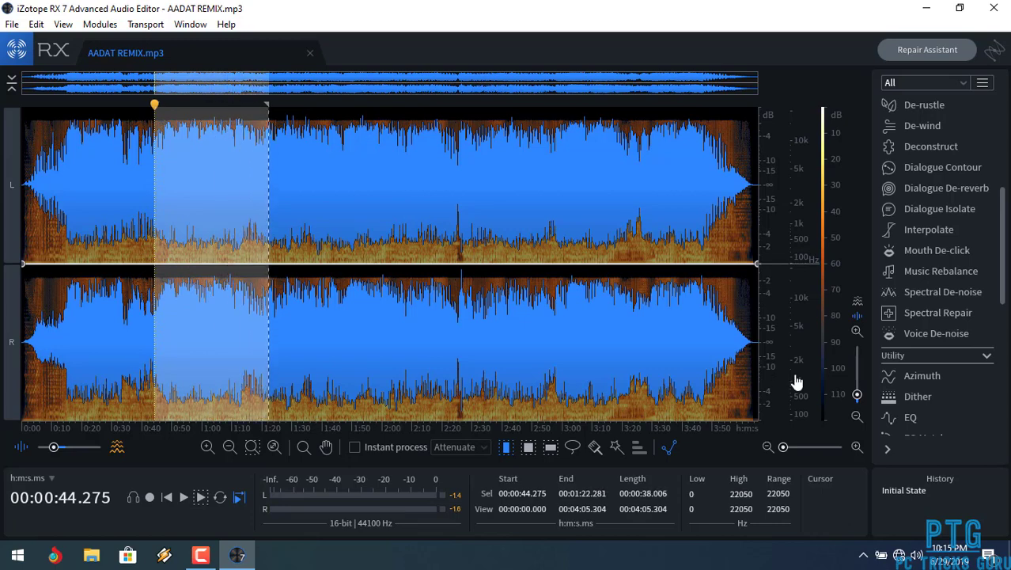
# Open Music Rebalance, preview the vocal-free selection, close the module and stop playback.
pyautogui.click(939, 274)
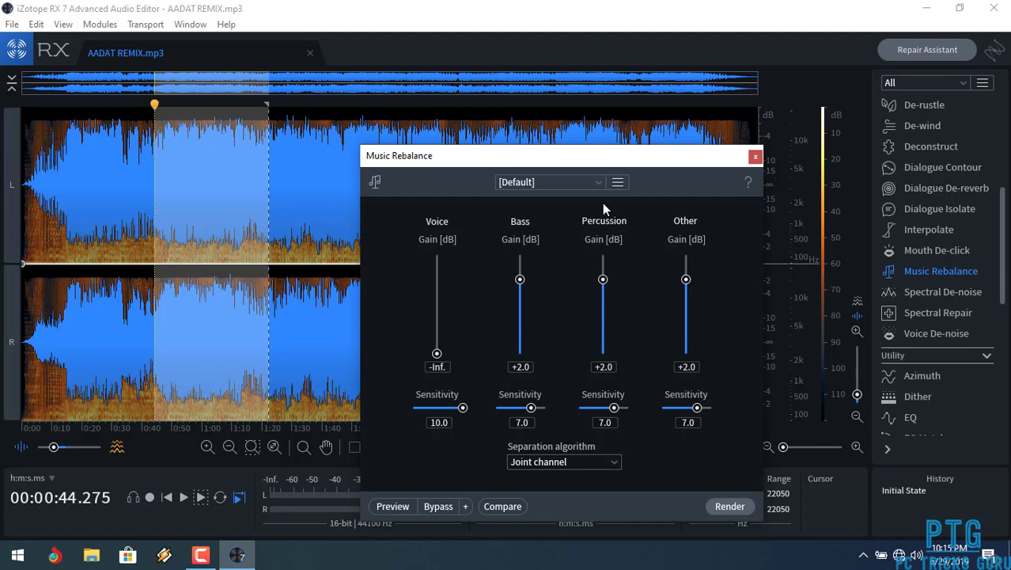
pyautogui.moveTo(582, 160); pyautogui.dragTo(562, 90)
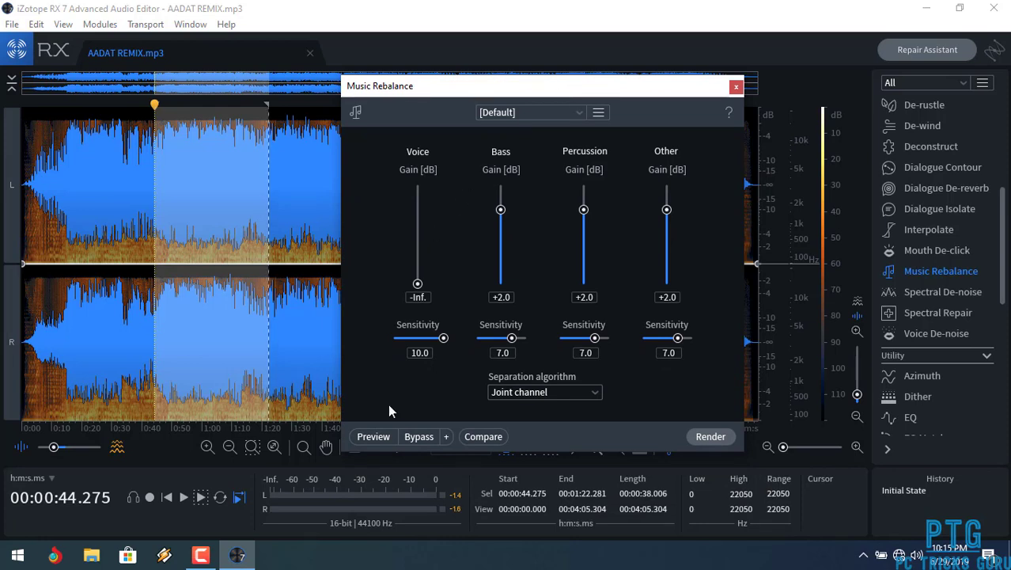
pyautogui.click(372, 436)
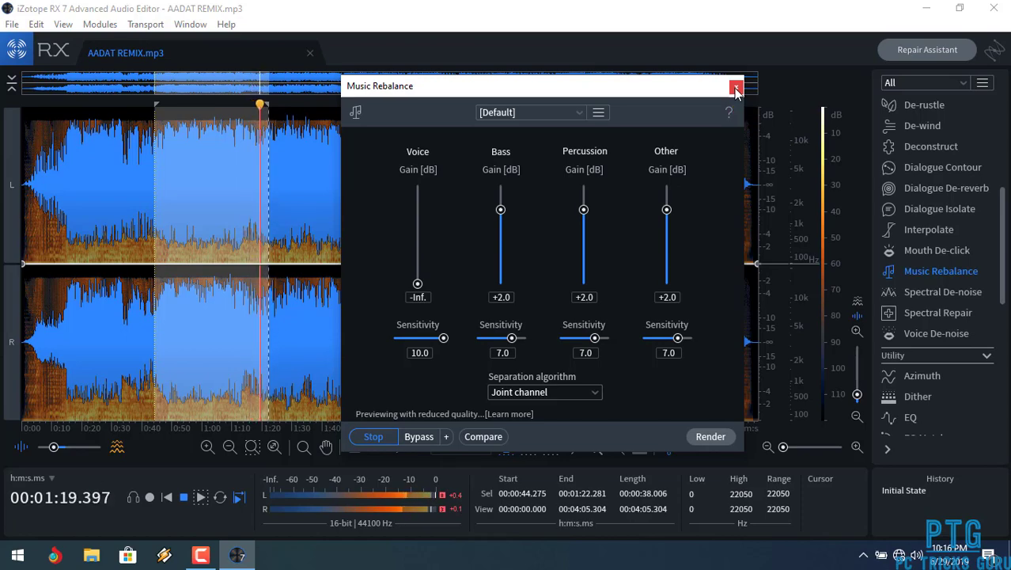
pyautogui.click(735, 88)
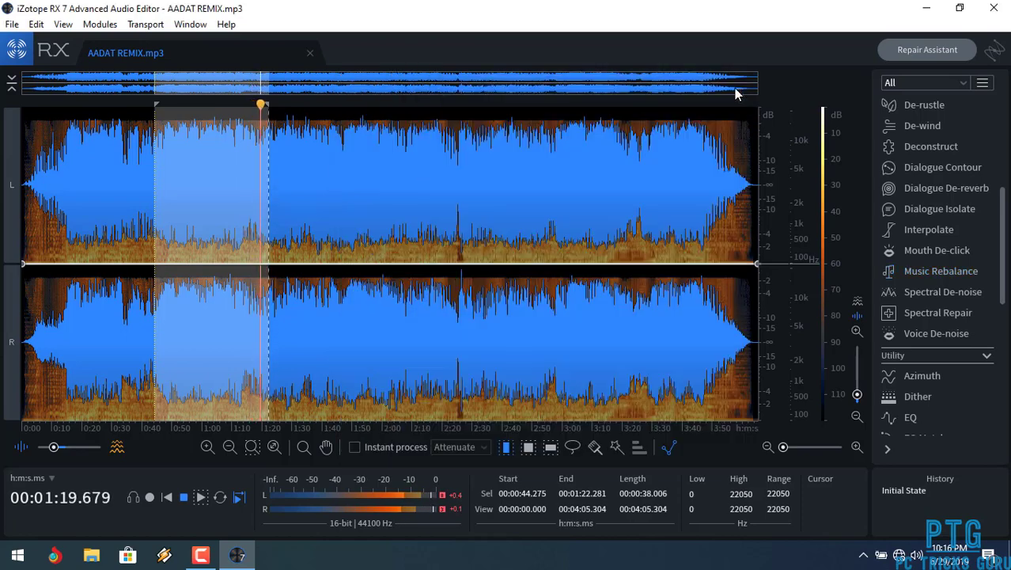
pyautogui.click(186, 499)
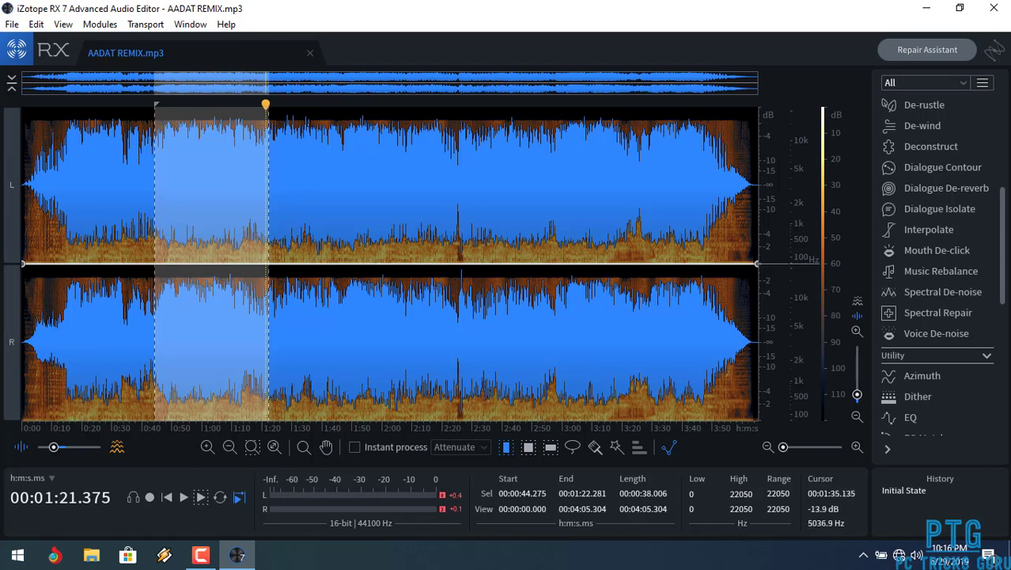
# Close AADAT REMIX and load JAL JAL KE DHUAAN.mp3 into the editor.
pyautogui.click(310, 54)
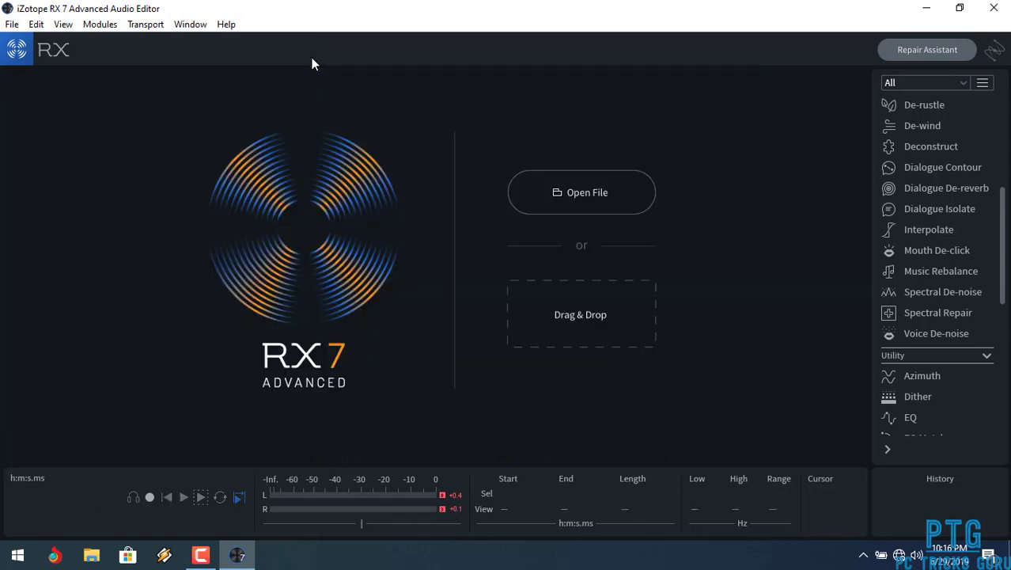
pyautogui.click(564, 194)
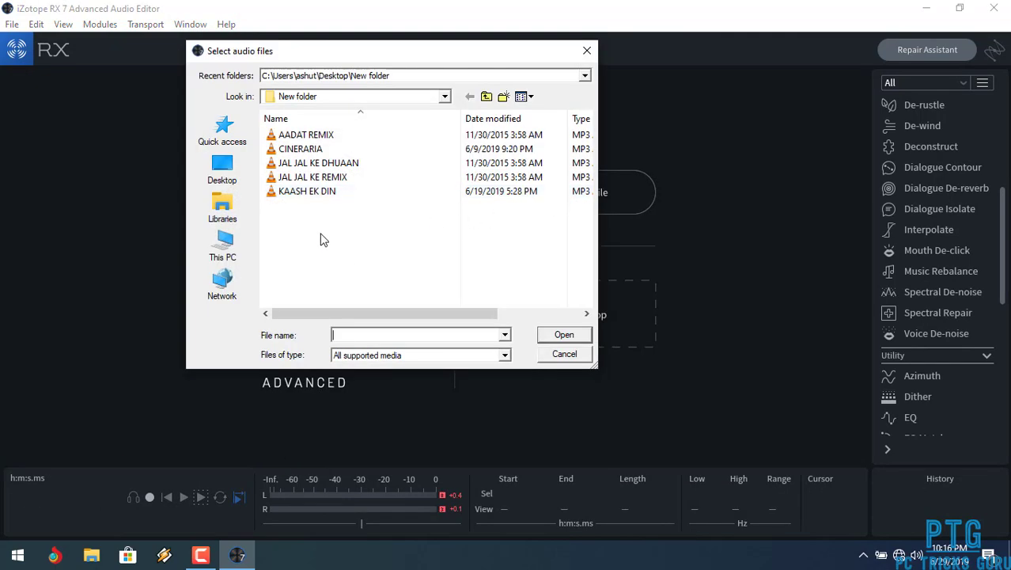
pyautogui.click(309, 166)
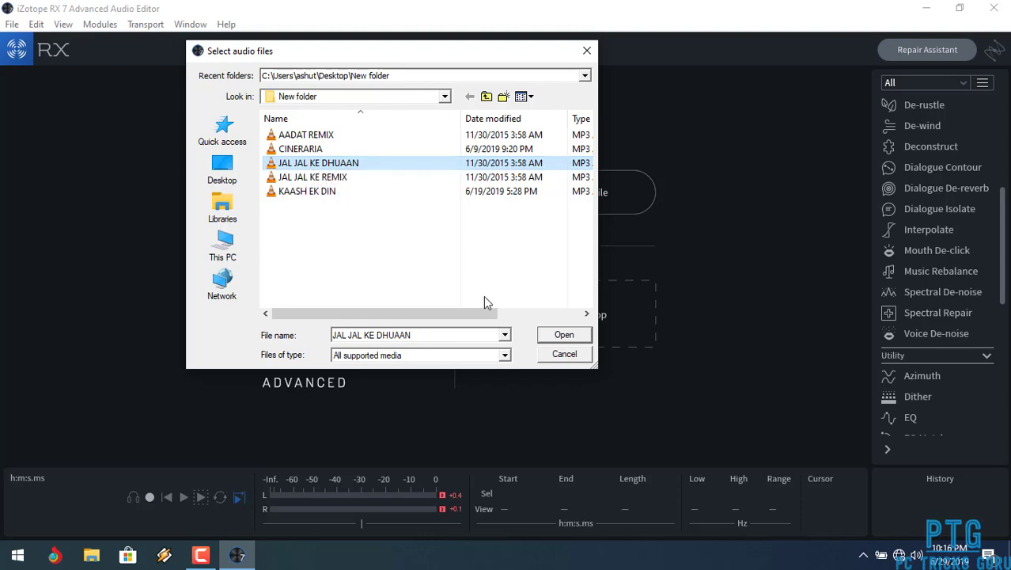
pyautogui.click(556, 335)
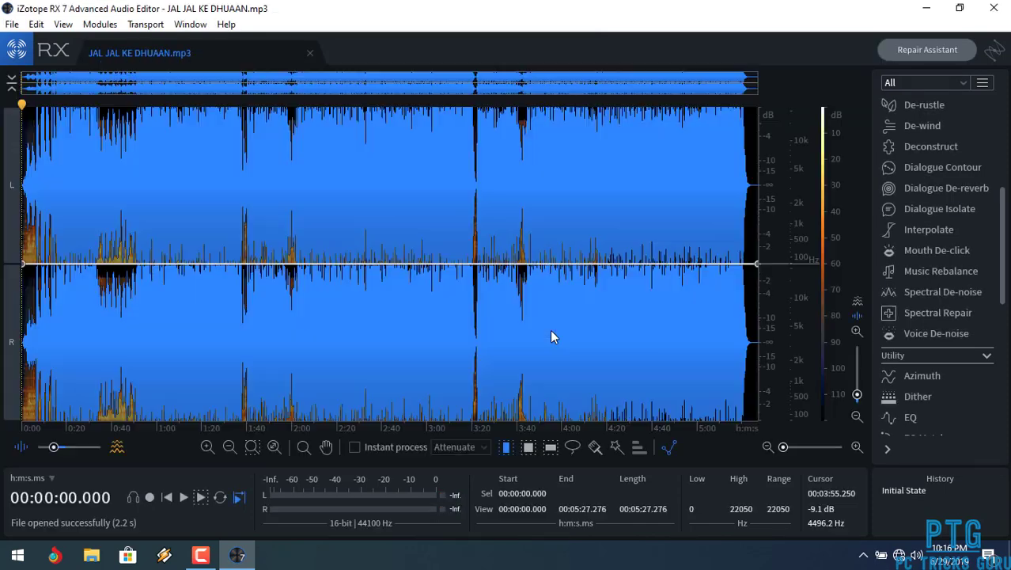
pyautogui.click(112, 101)
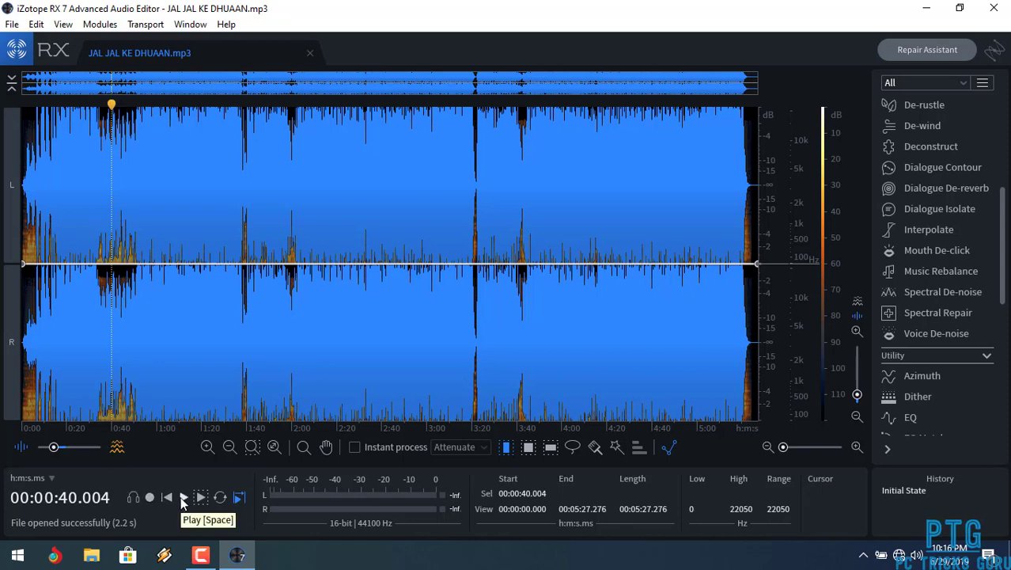
pyautogui.click(183, 498)
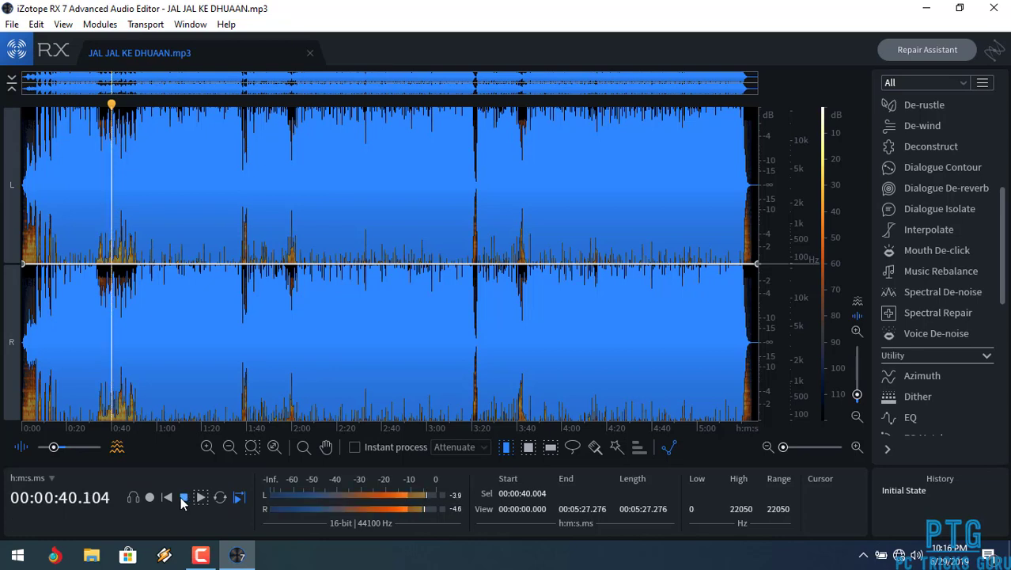
pyautogui.click(137, 103)
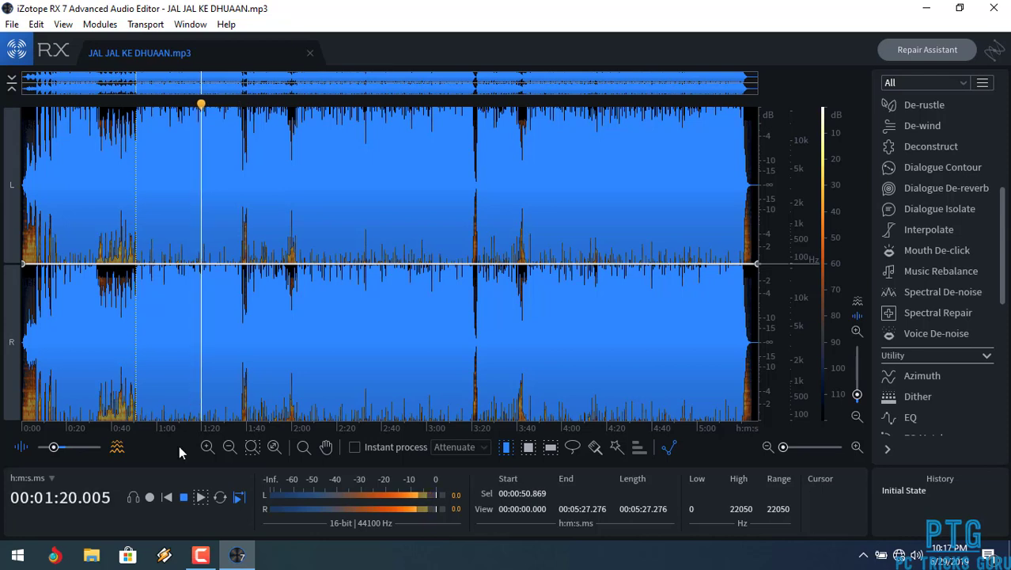
pyautogui.click(184, 498)
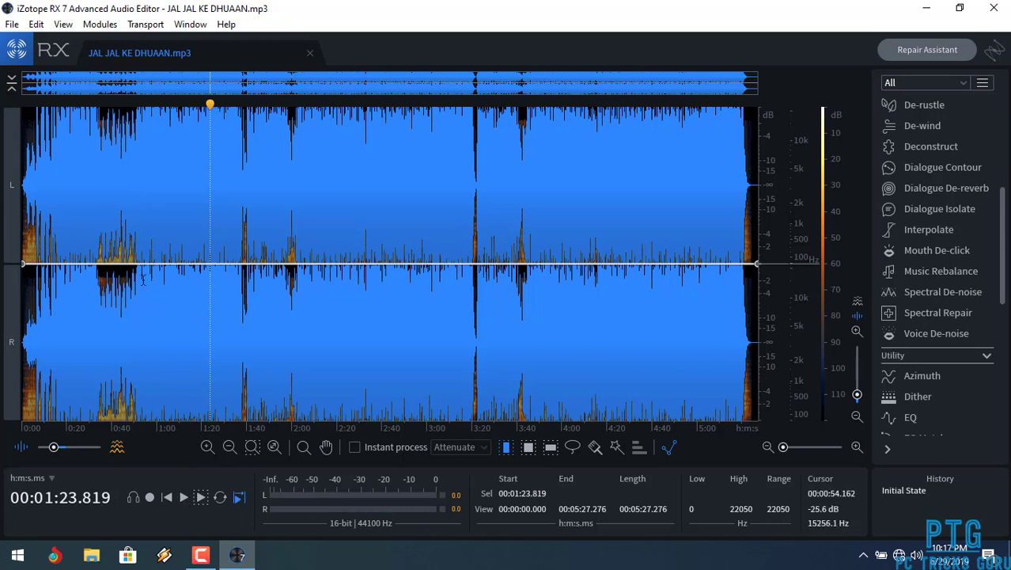
# Mark 0:51–1:40 of JAL JAL KE DHUAAN, preview it vocal-free in Music Rebalance, then close the module.
pyautogui.moveTo(137, 111); pyautogui.dragTo(245, 218)
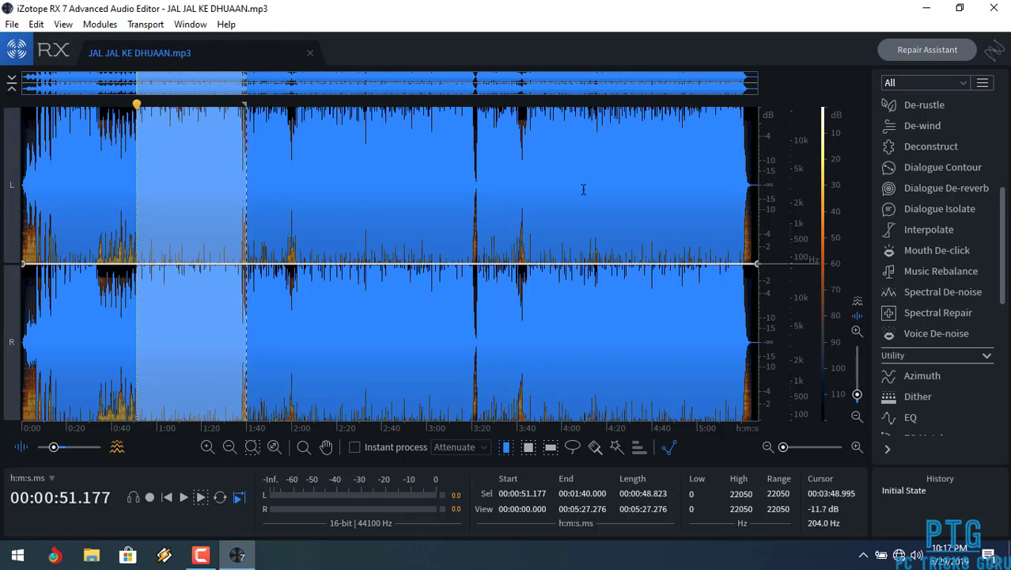
pyautogui.click(920, 270)
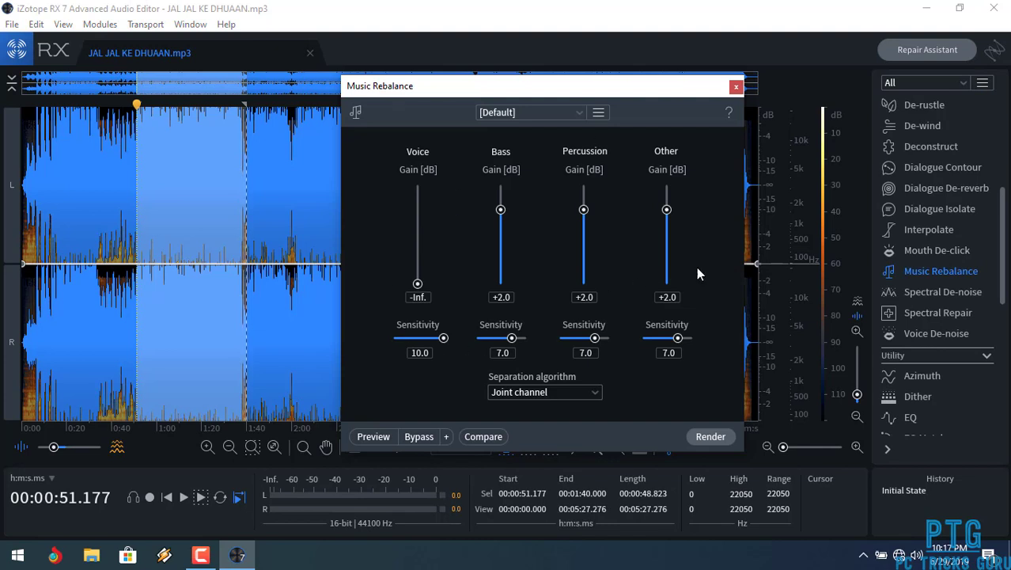
pyautogui.click(373, 437)
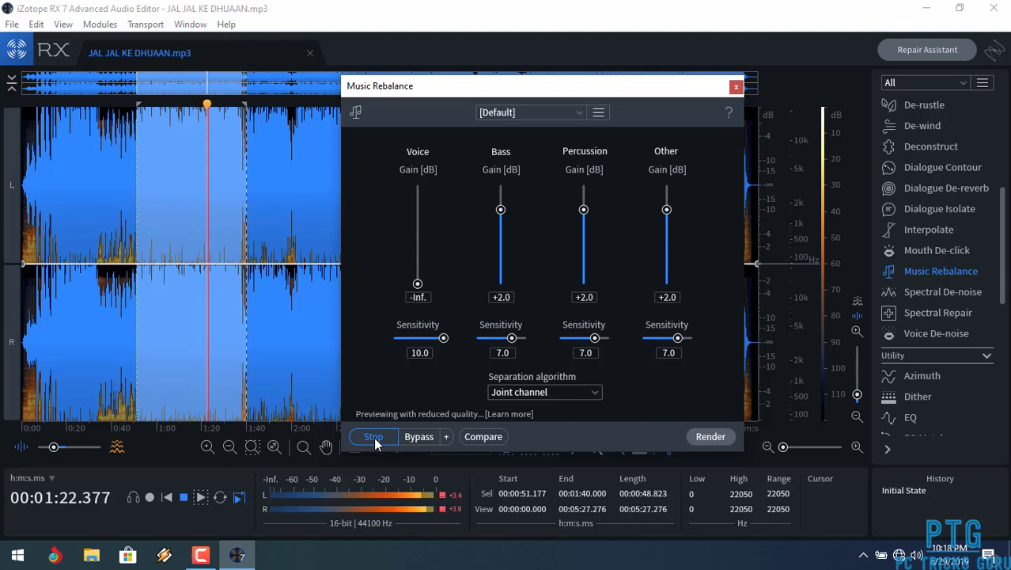
pyautogui.click(736, 89)
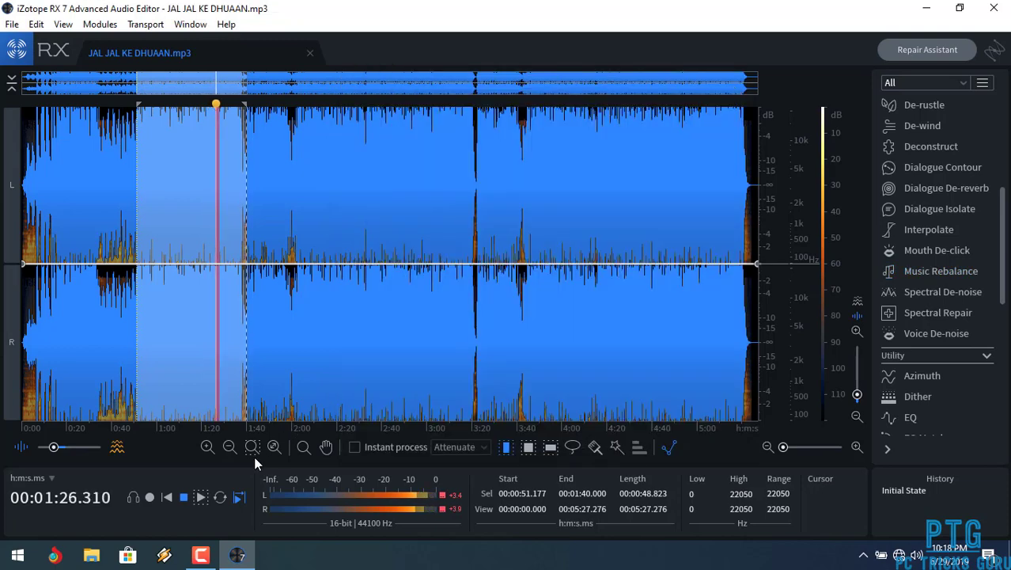
# Stop playback, close JAL JAL KE DHUAAN, and open JAL JAL KE REMIX from the New folder.
pyautogui.click(186, 494)
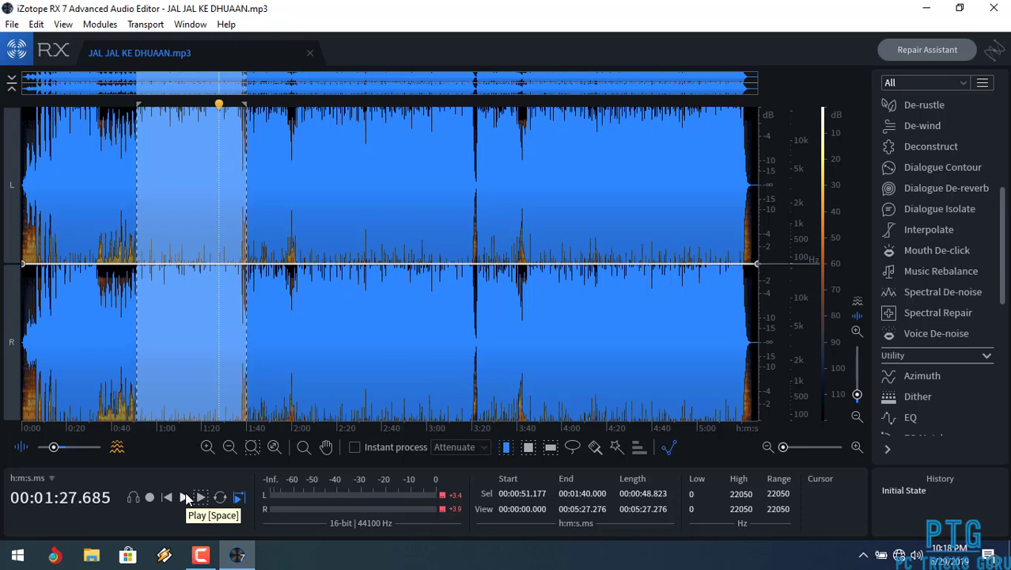
pyautogui.click(310, 53)
pyautogui.click(560, 196)
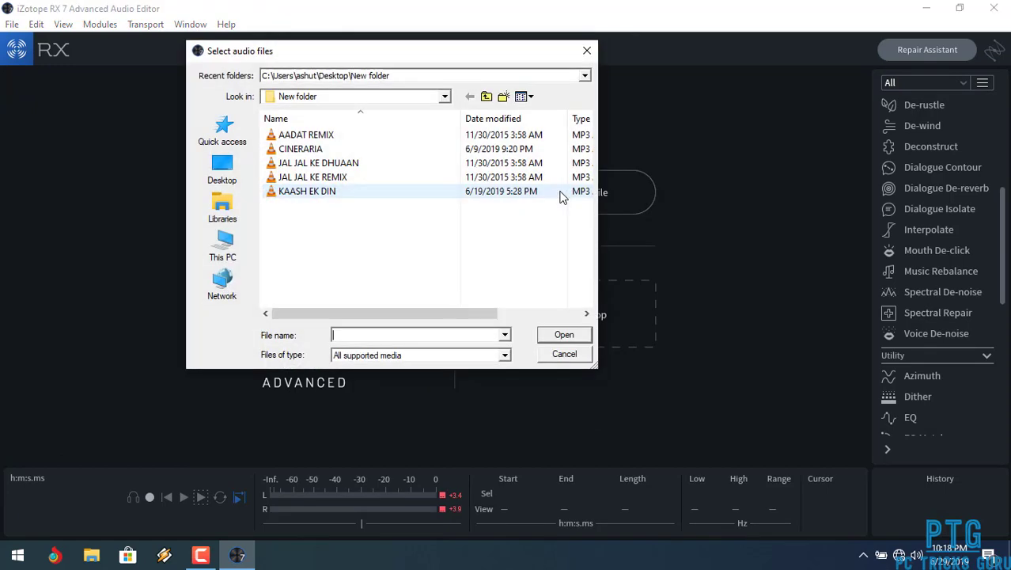
pyautogui.doubleClick(306, 183)
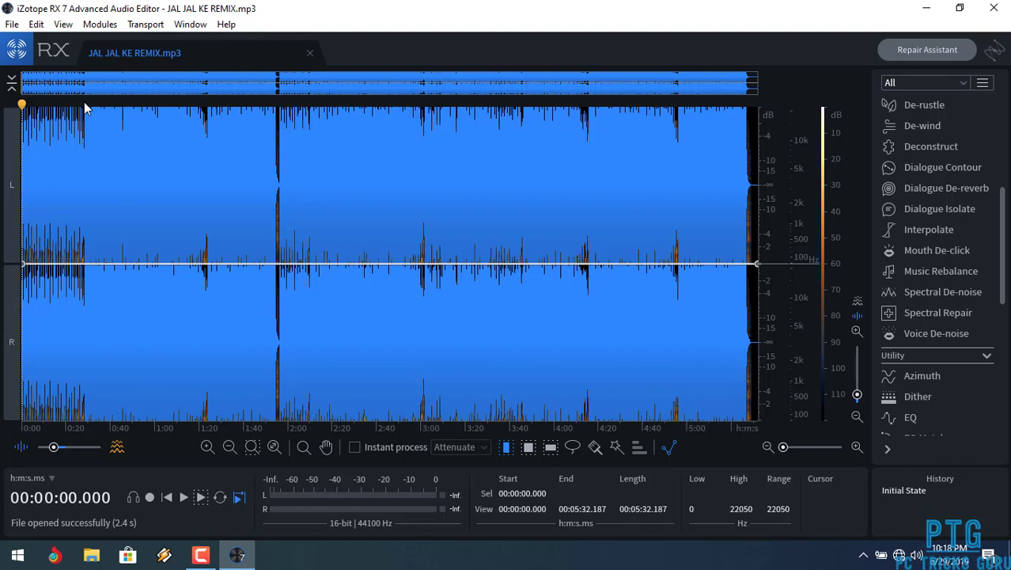
pyautogui.click(86, 109)
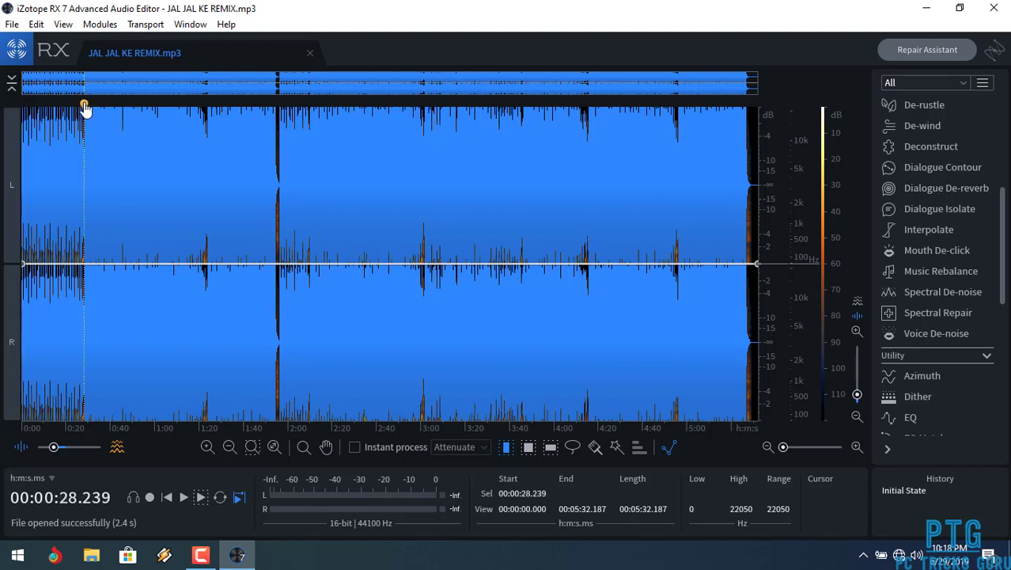
pyautogui.click(182, 498)
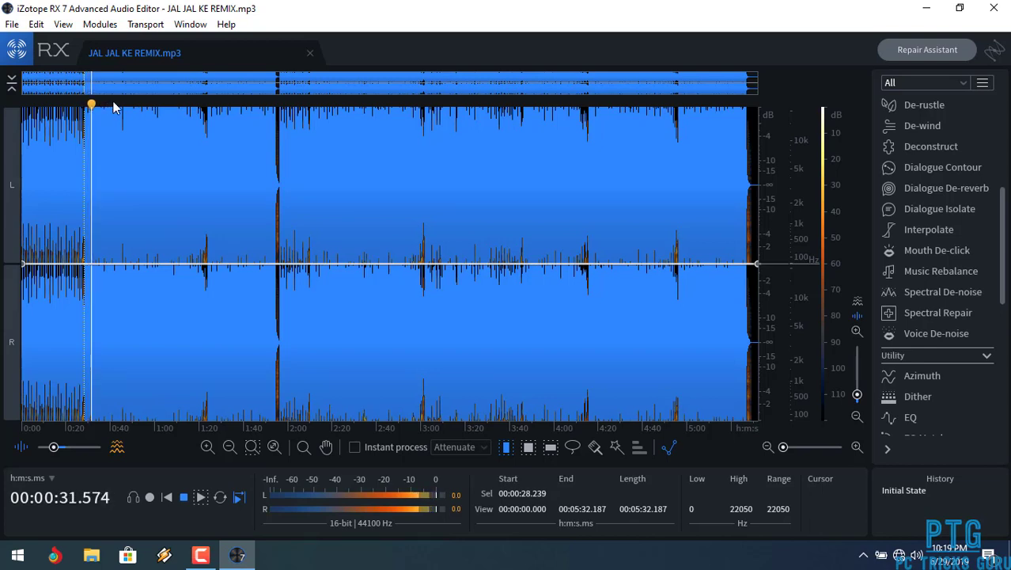
pyautogui.click(113, 108)
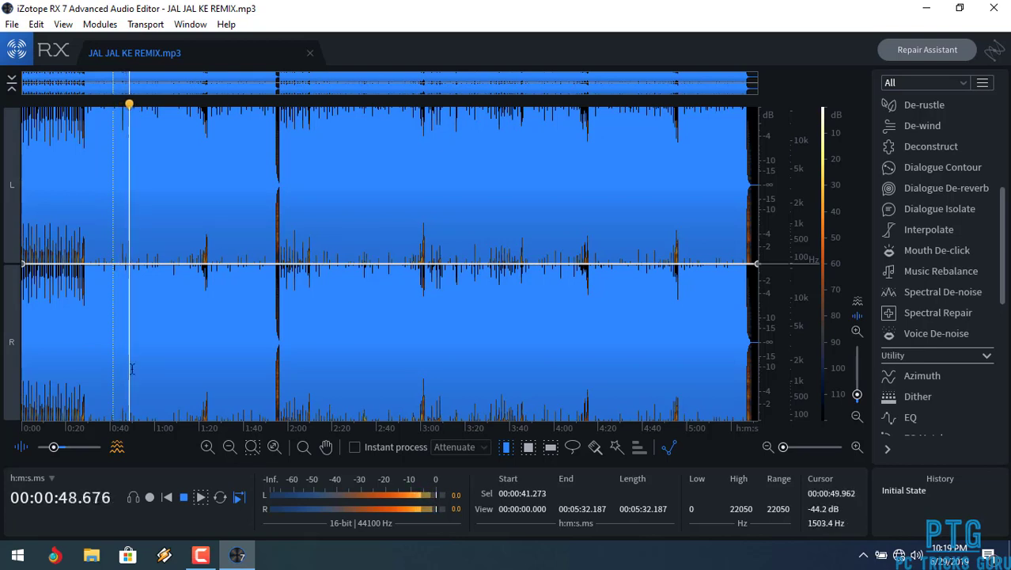
pyautogui.click(183, 497)
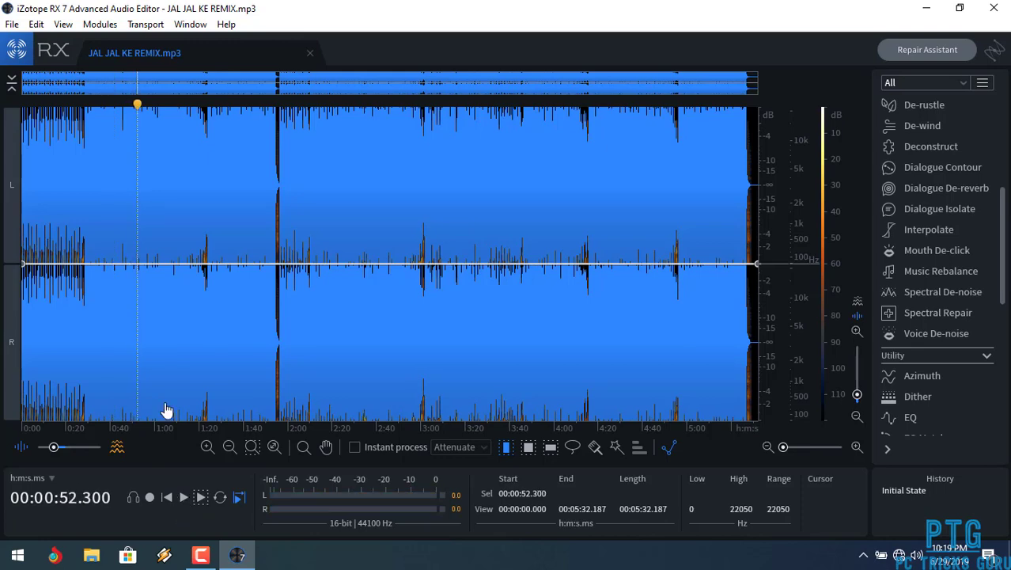
# Select 0:43–1:23 of JAL JAL KE REMIX, run and stop a vocal-free Music Rebalance preview, then close it.
pyautogui.moveTo(117, 115); pyautogui.dragTo(204, 114)
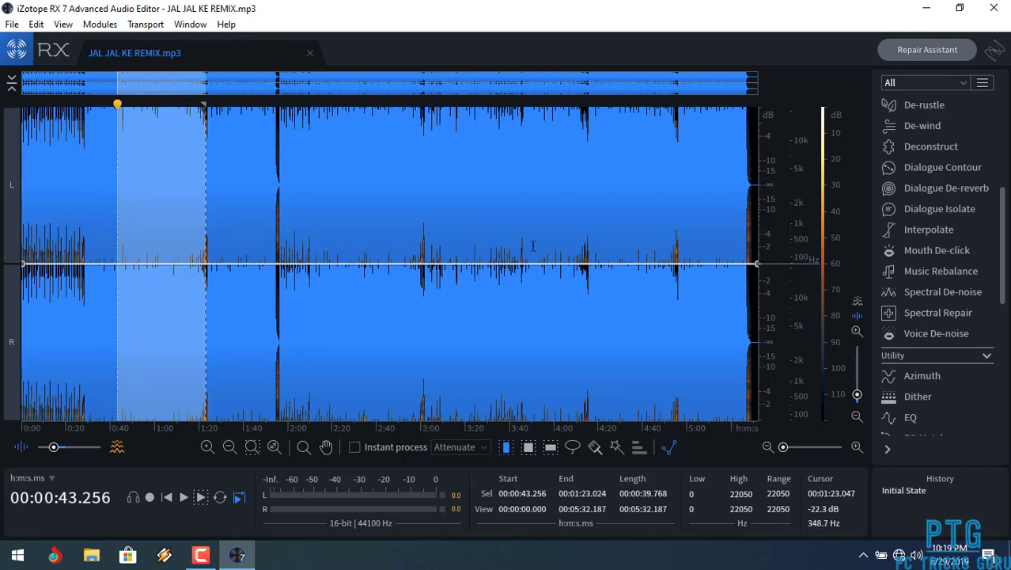
pyautogui.click(918, 273)
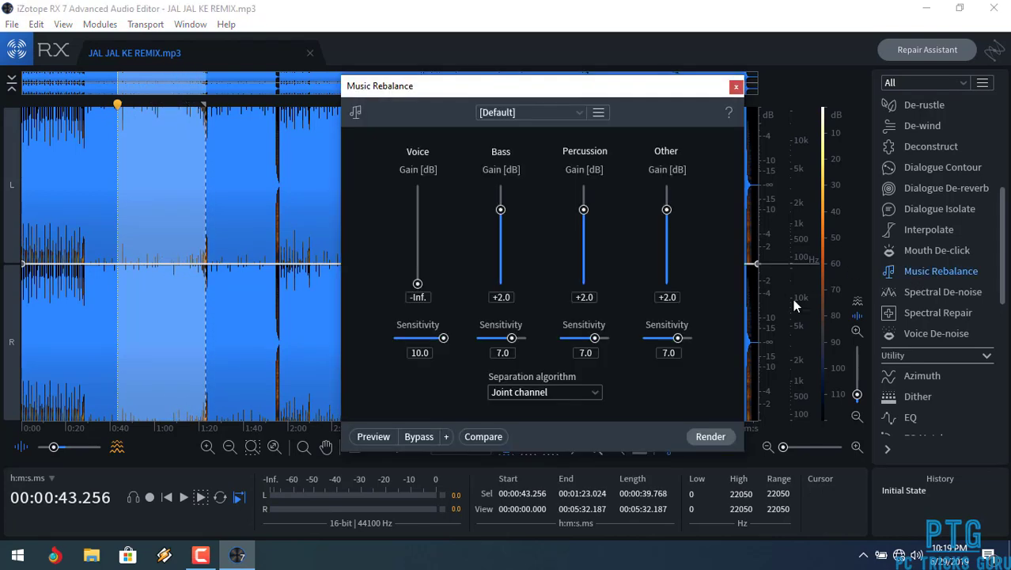
pyautogui.click(373, 436)
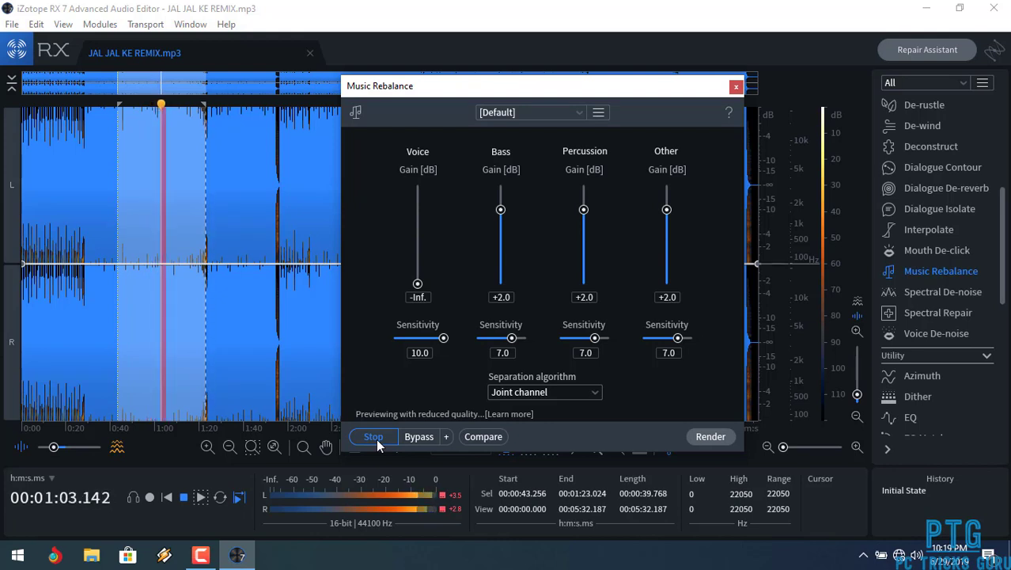
pyautogui.click(374, 437)
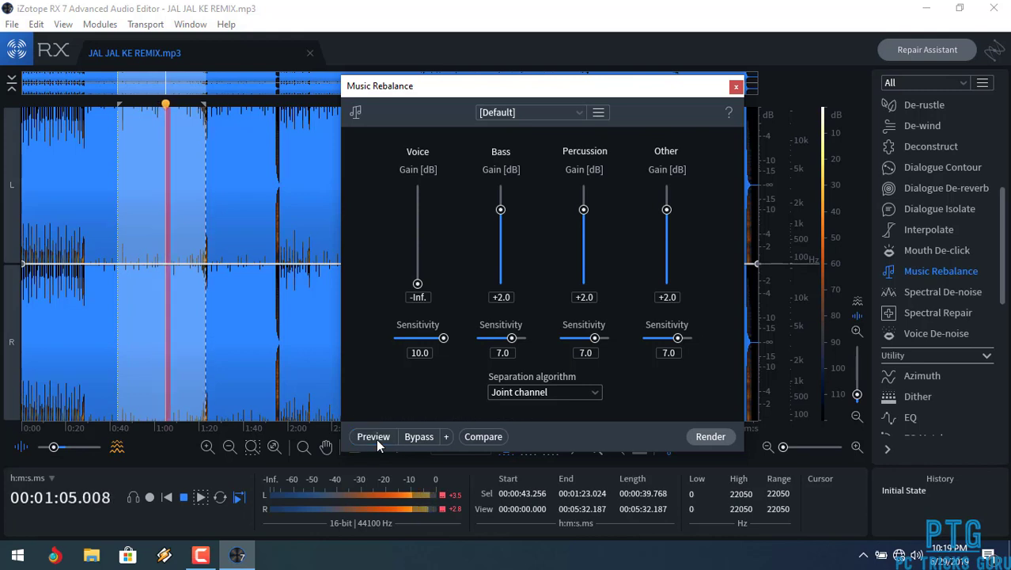
pyautogui.click(735, 87)
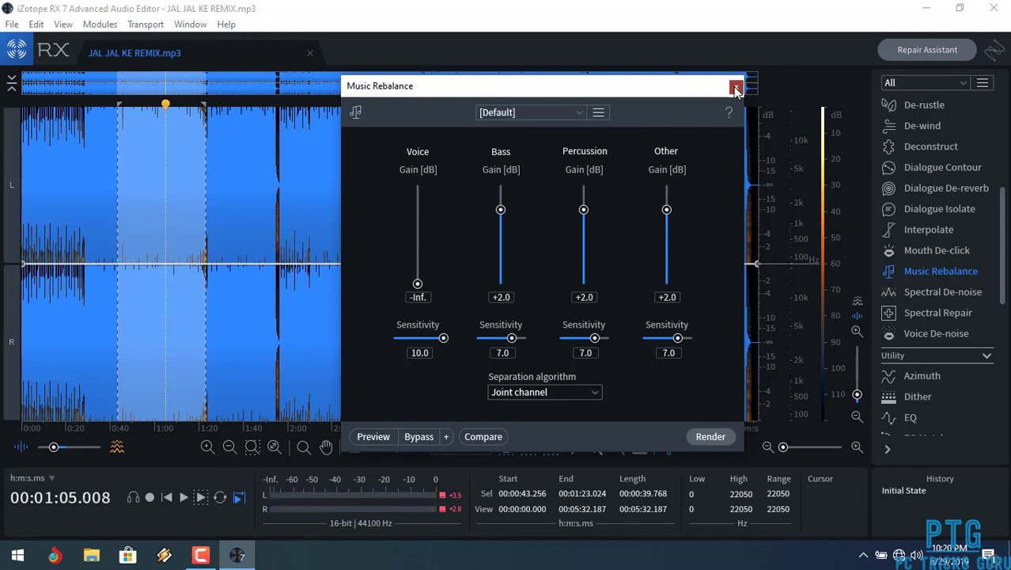
# Close JAL JAL KE REMIX and open KAASH EK DIN in its place.
pyautogui.click(311, 53)
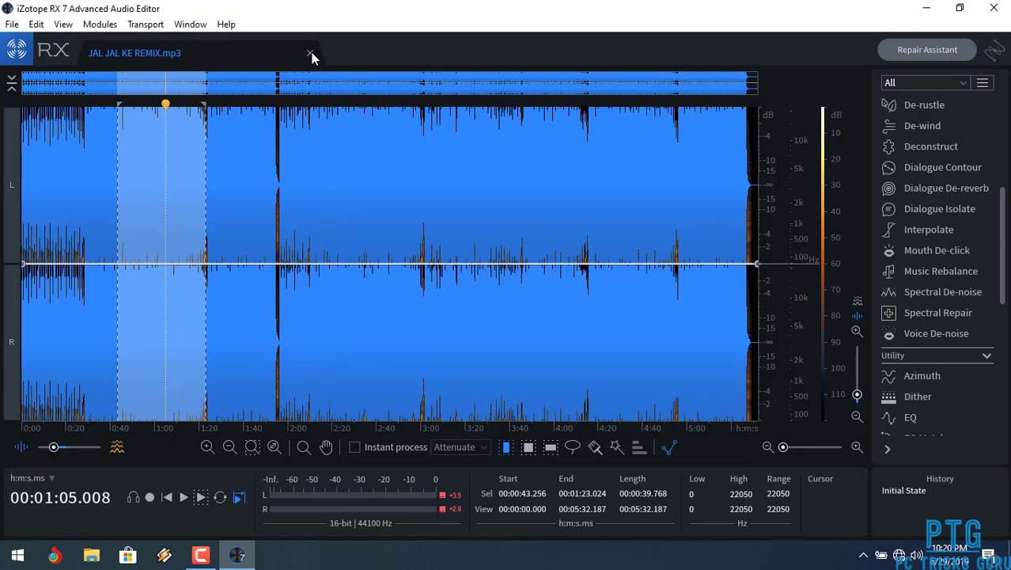
pyautogui.click(552, 192)
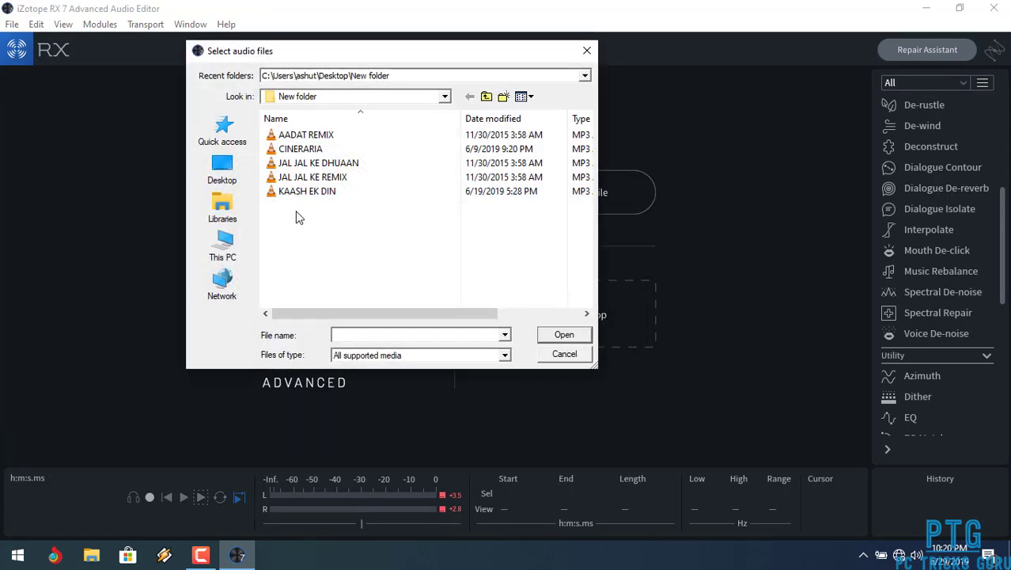
pyautogui.doubleClick(291, 191)
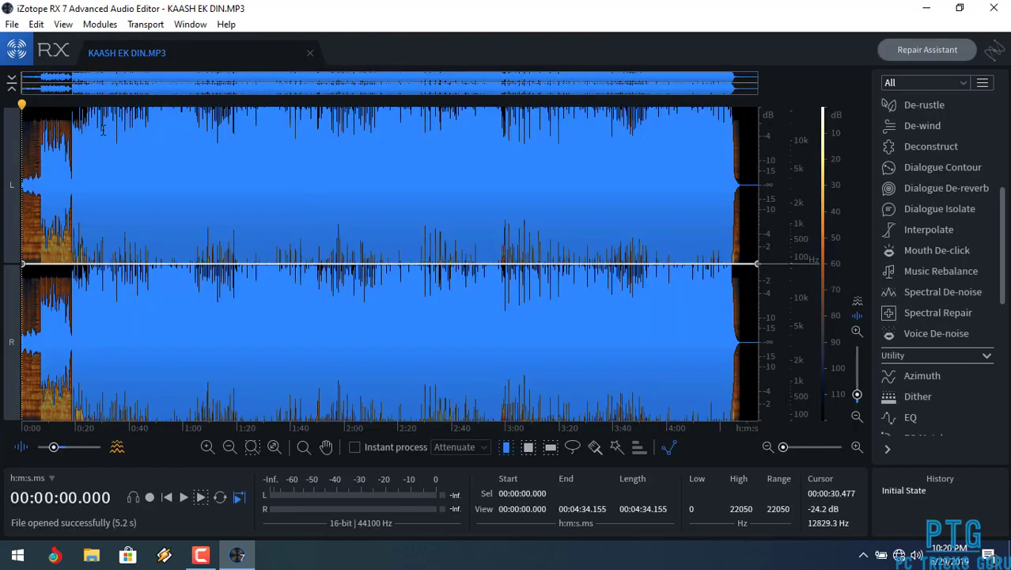
# Play KAASH EK DIN from about 0:30 and stop it near 0:54.
pyautogui.click(103, 178)
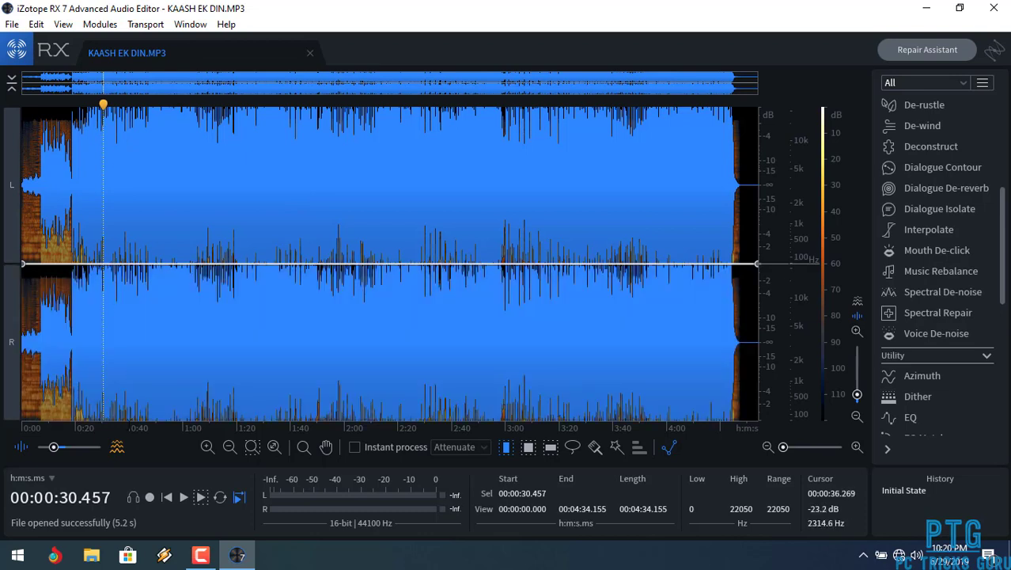
pyautogui.click(183, 498)
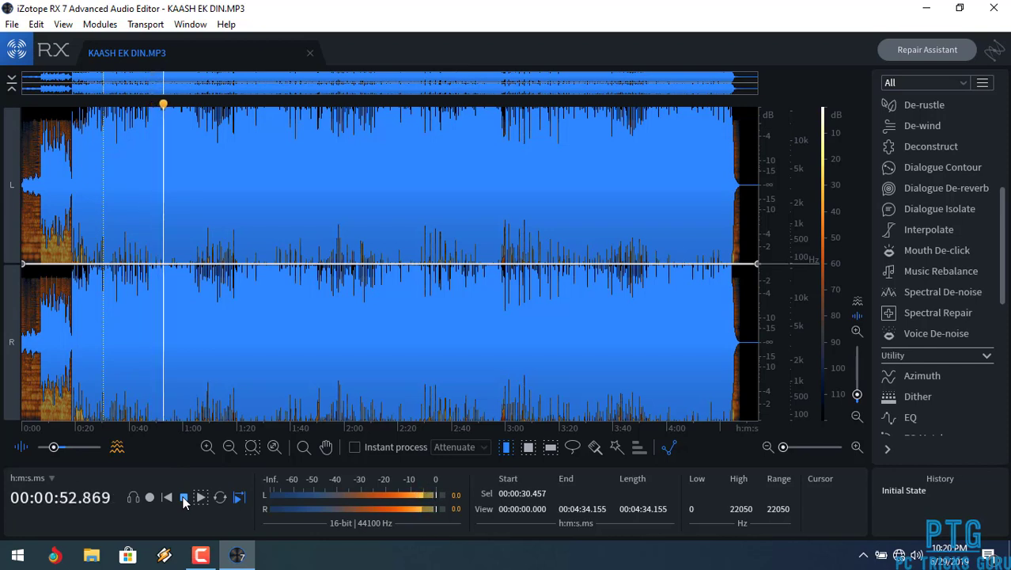
pyautogui.click(183, 497)
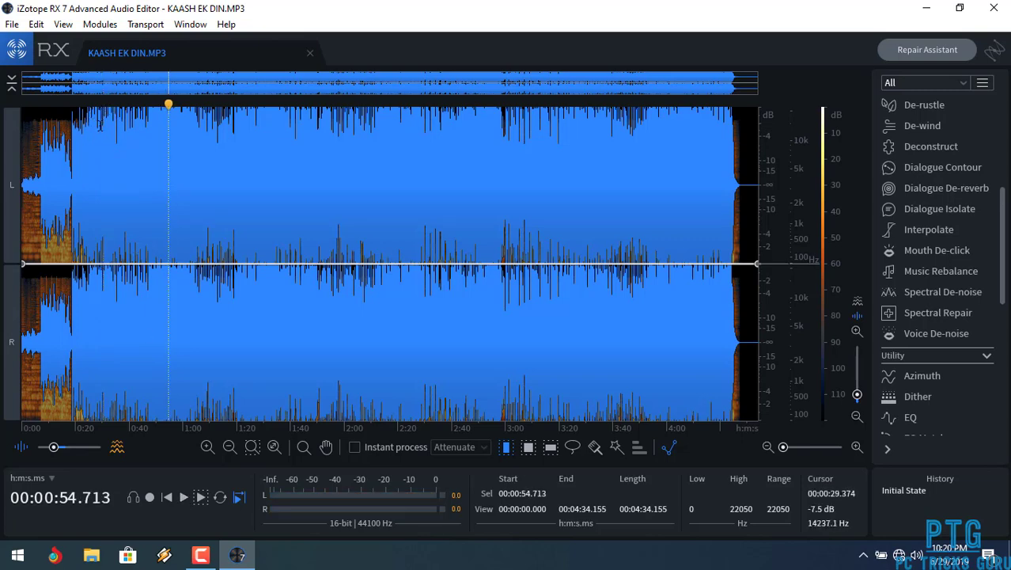
# Select 0:29–1:02 of KAASH EK DIN, run and stop a vocal-free Music Rebalance preview, then close it.
pyautogui.moveTo(99, 174); pyautogui.dragTo(189, 237)
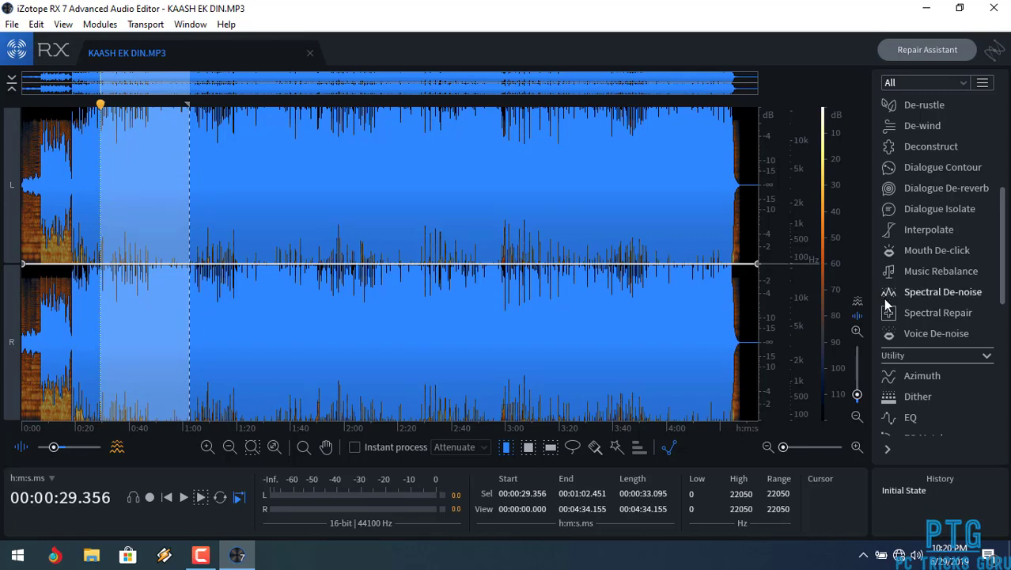
pyautogui.click(927, 273)
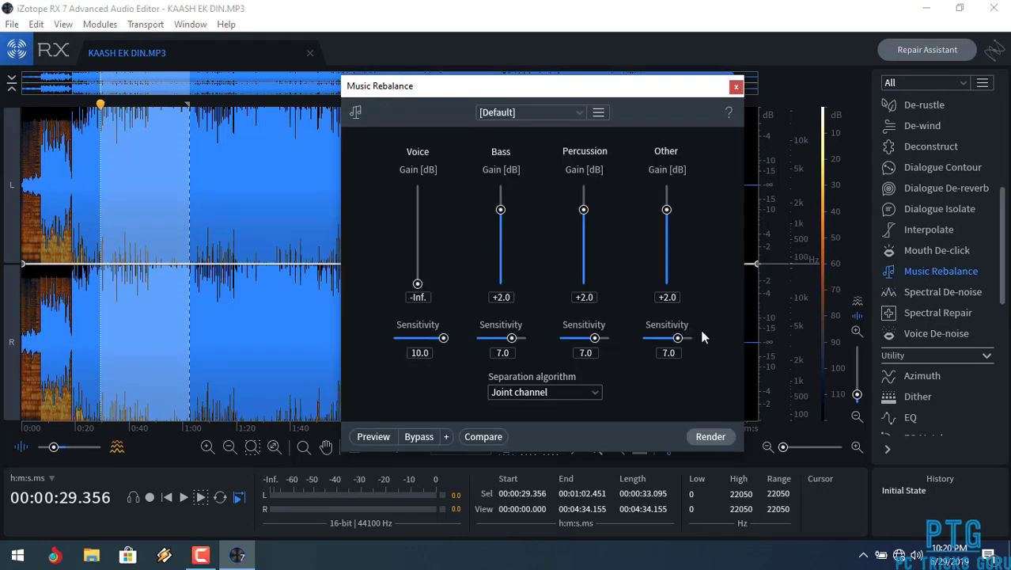
pyautogui.click(381, 434)
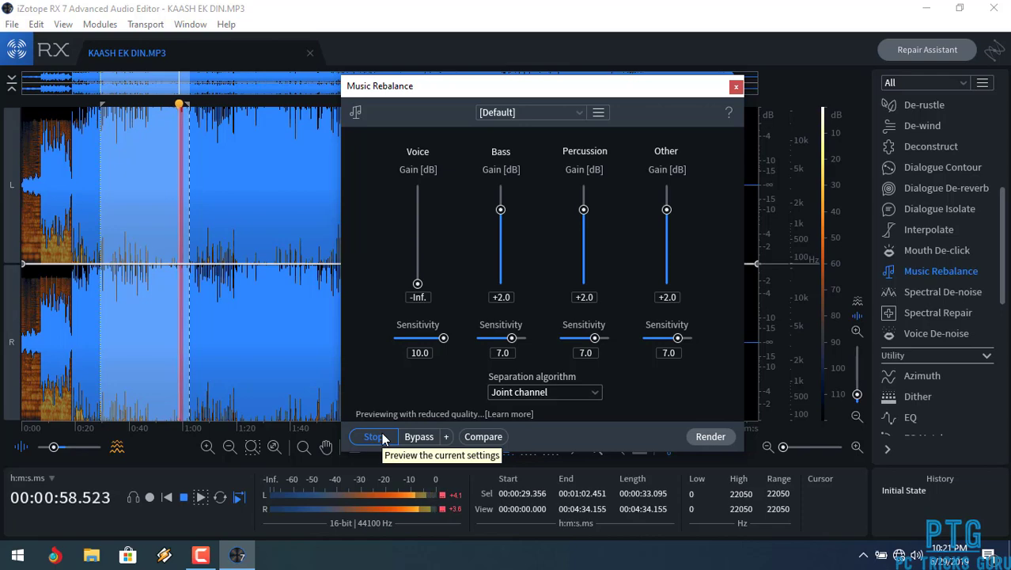
pyautogui.click(382, 434)
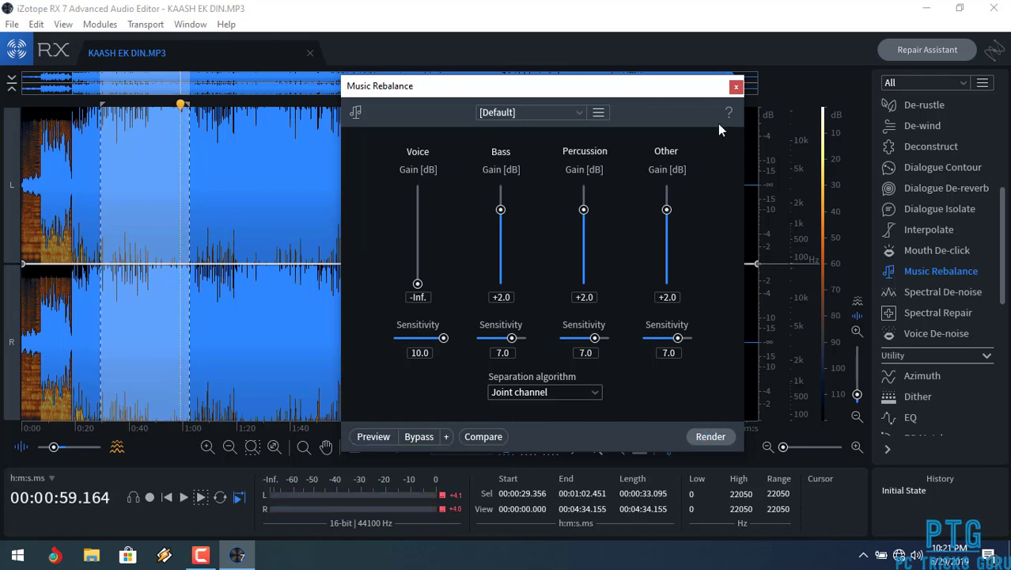
pyautogui.click(735, 88)
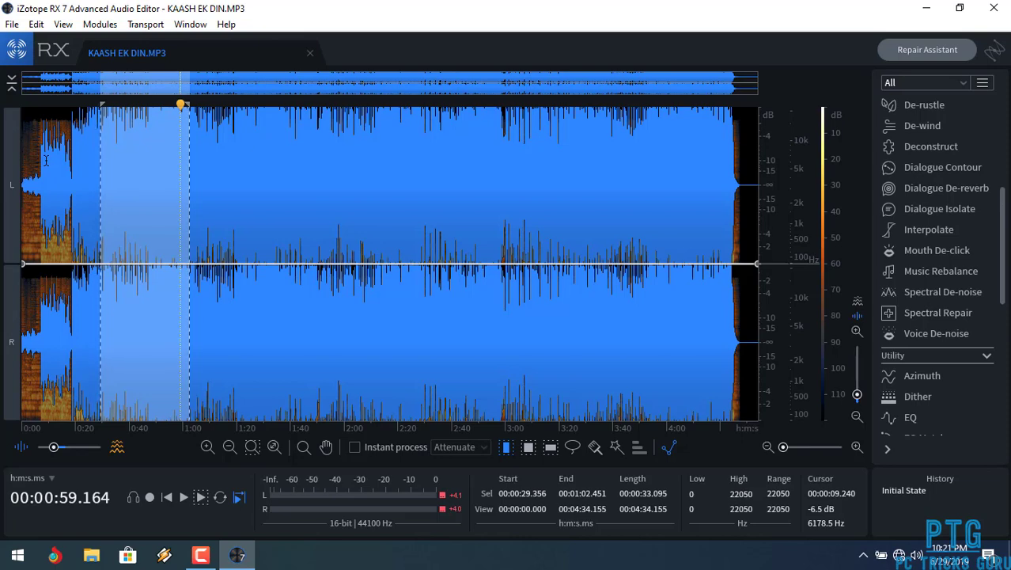
# Close KAASH EK DIN, reopen JAL JAL KE REMIX, and select the whole 5:32 track with Ctrl+A.
pyautogui.click(311, 54)
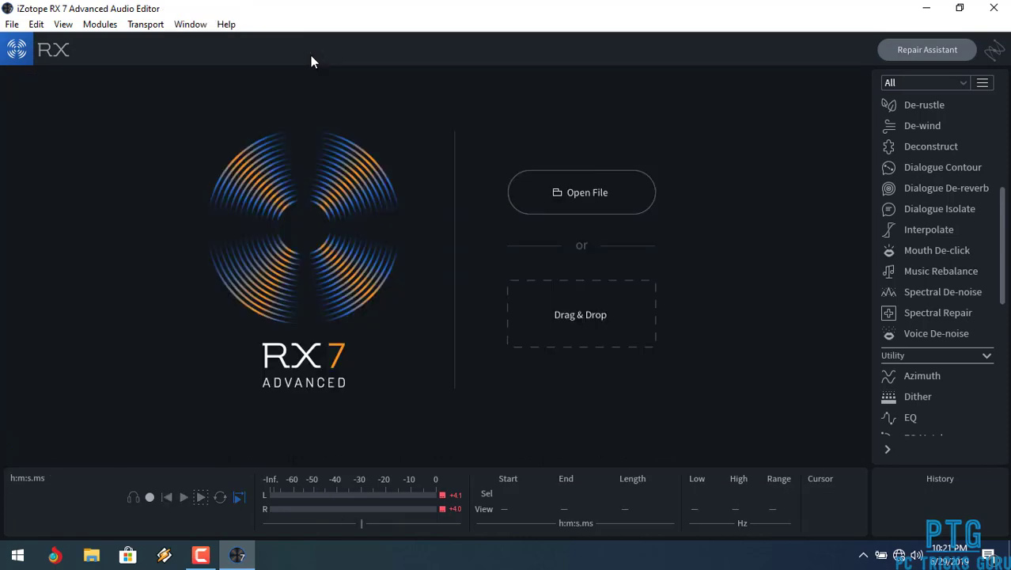
pyautogui.click(566, 197)
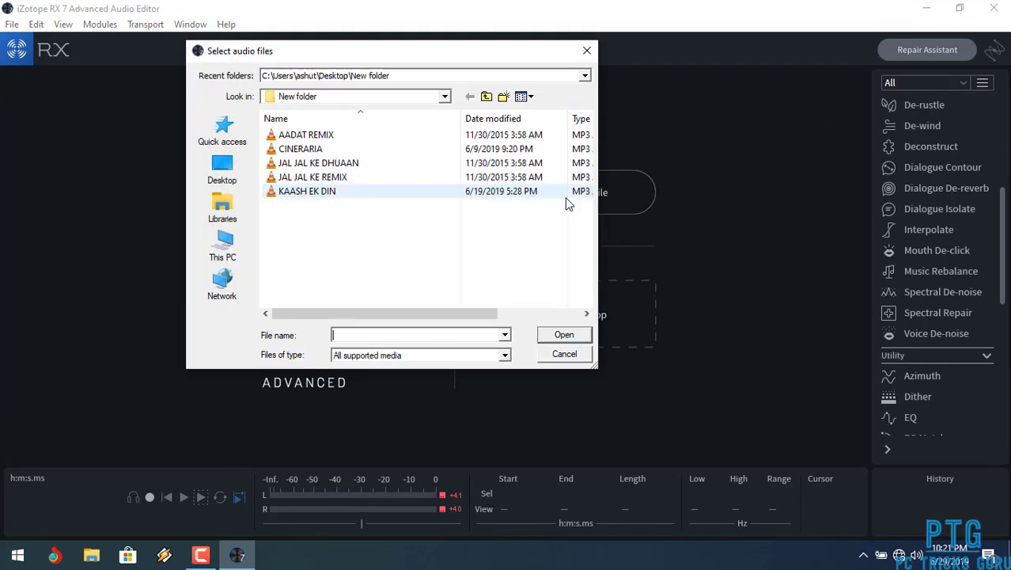
pyautogui.doubleClick(301, 179)
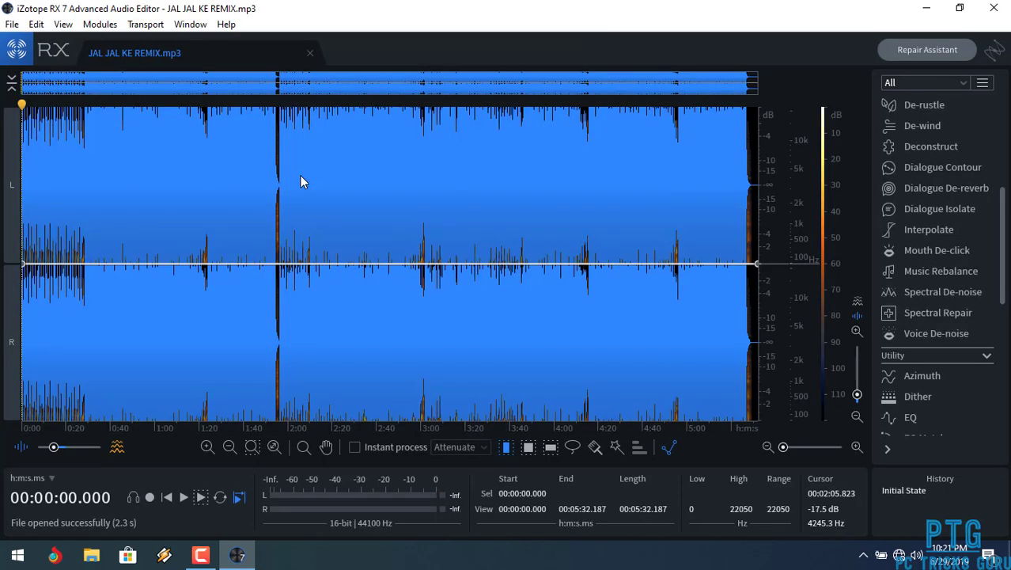
pyautogui.hotkey('ctrl', 'a')
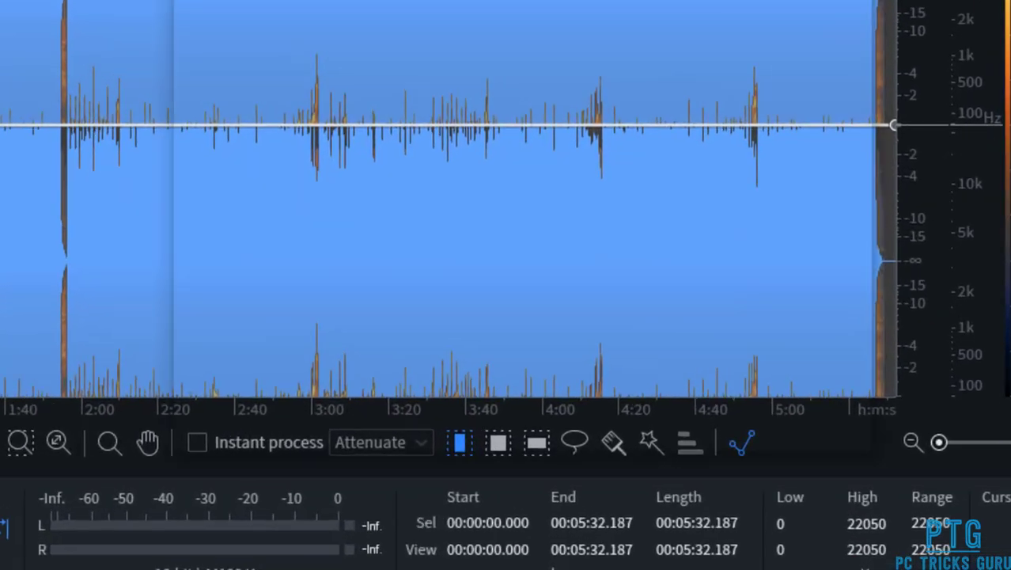
# Render Music Rebalance with Voice gain at -Inf over the whole JAL JAL KE REMIX, then close the module.
pyautogui.click(940, 271)
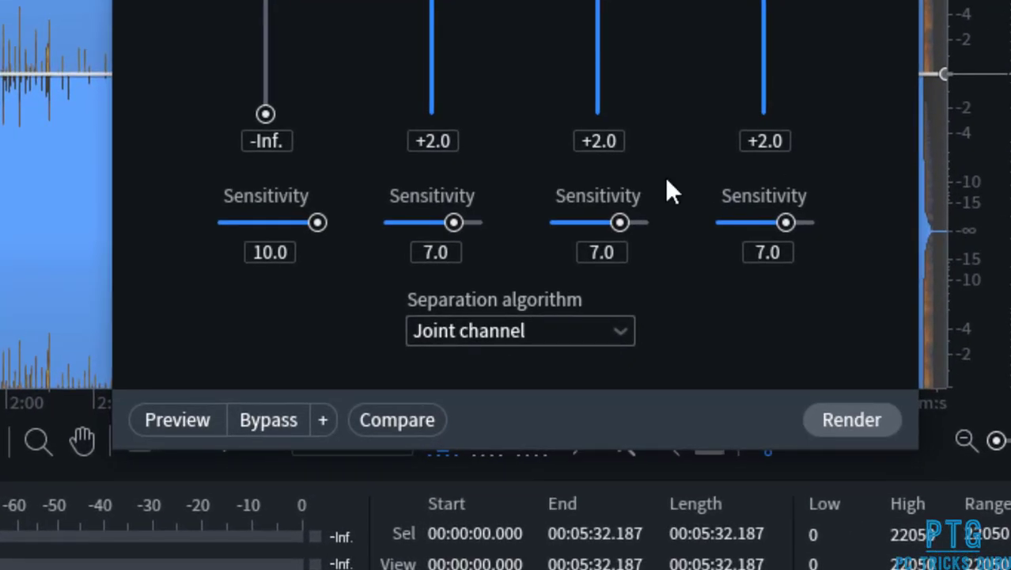
pyautogui.click(825, 410)
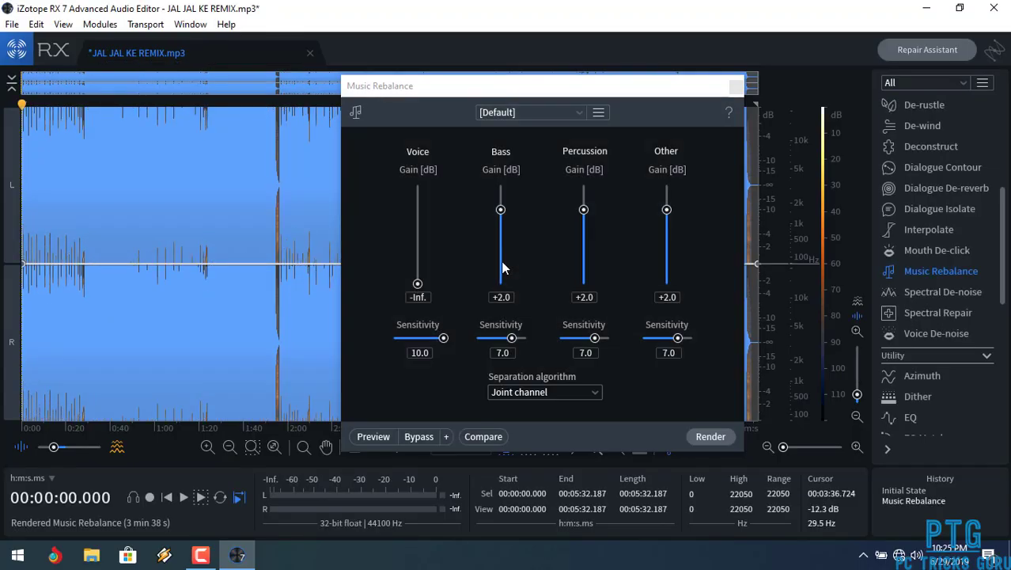
pyautogui.click(736, 86)
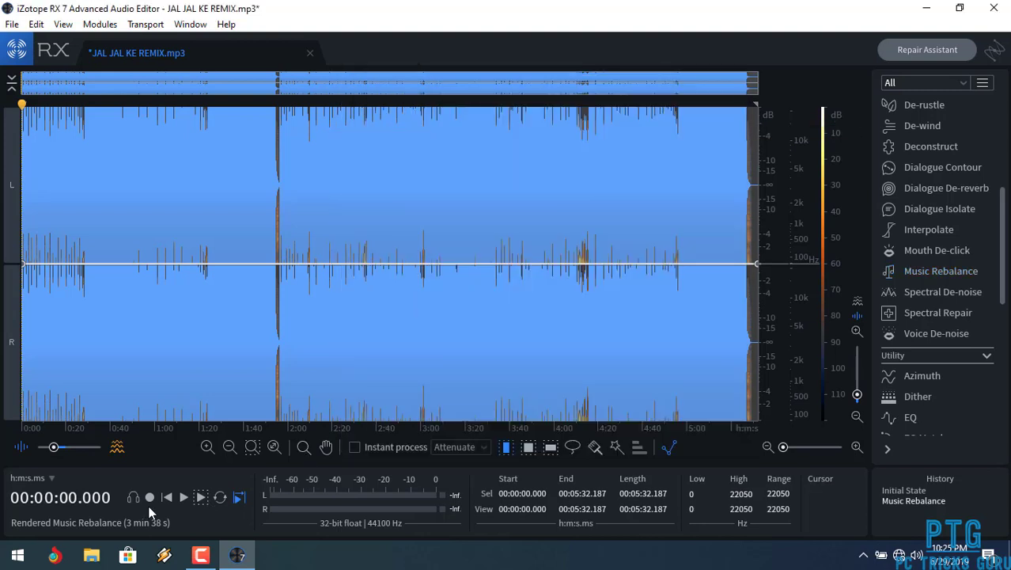
# Play the vocal-free song, jumping to 0:30, 0:42, 1:13, 1:37, 2:10, 2:29, 2:55, 3:24, then stop.
pyautogui.click(202, 497)
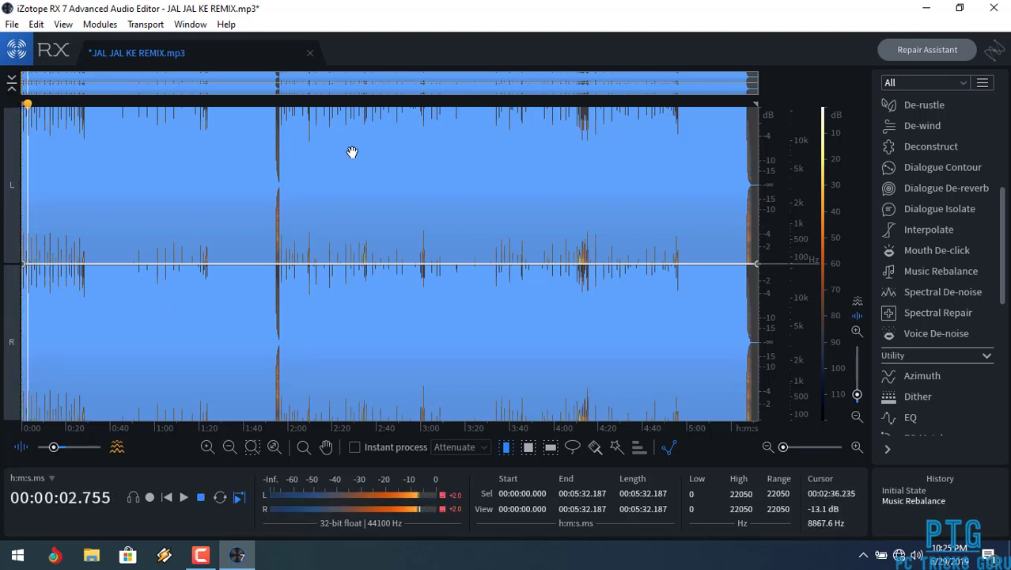
pyautogui.click(88, 104)
pyautogui.click(116, 101)
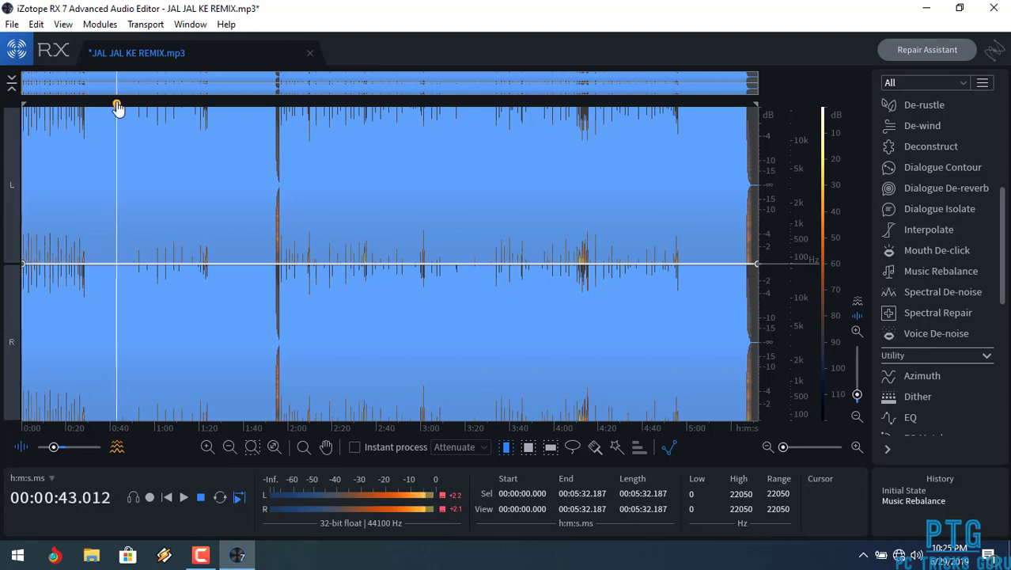
pyautogui.click(183, 103)
pyautogui.click(237, 102)
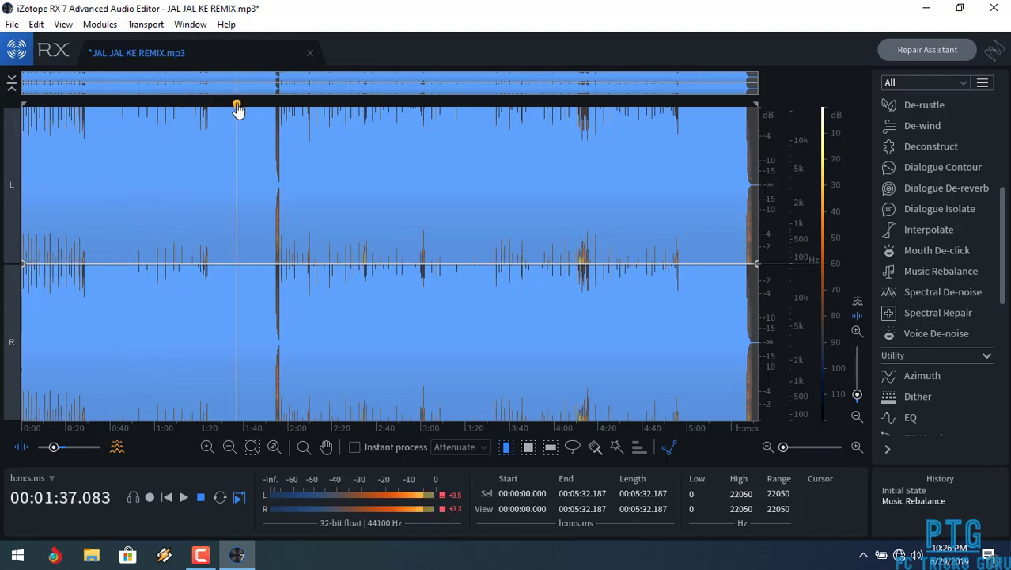
pyautogui.click(312, 105)
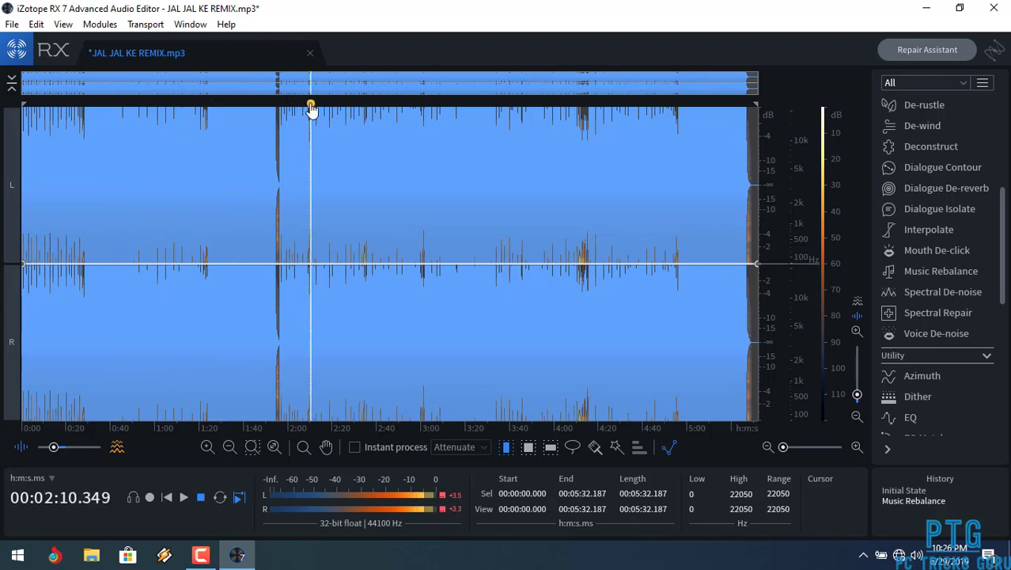
pyautogui.click(350, 104)
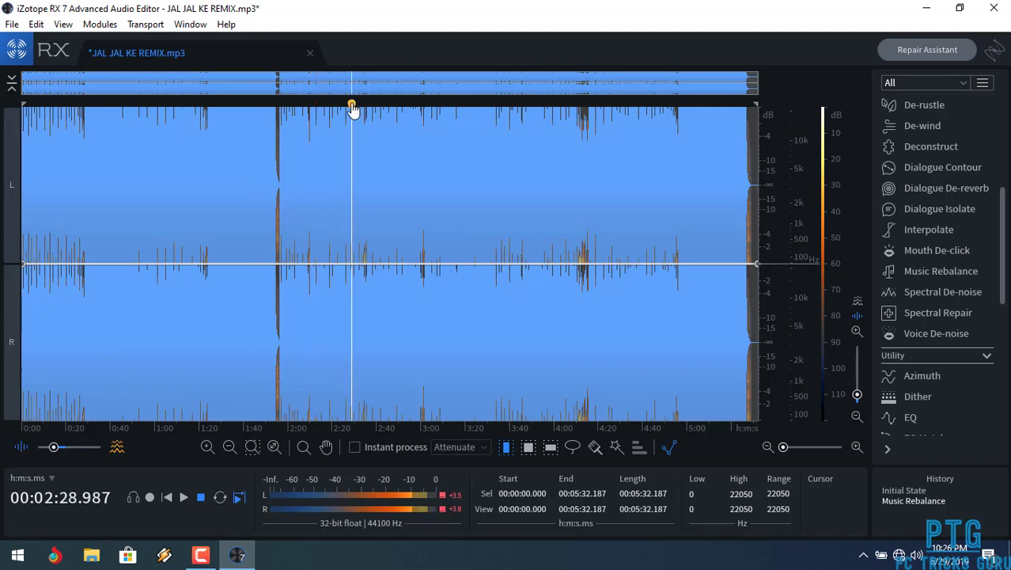
pyautogui.click(409, 105)
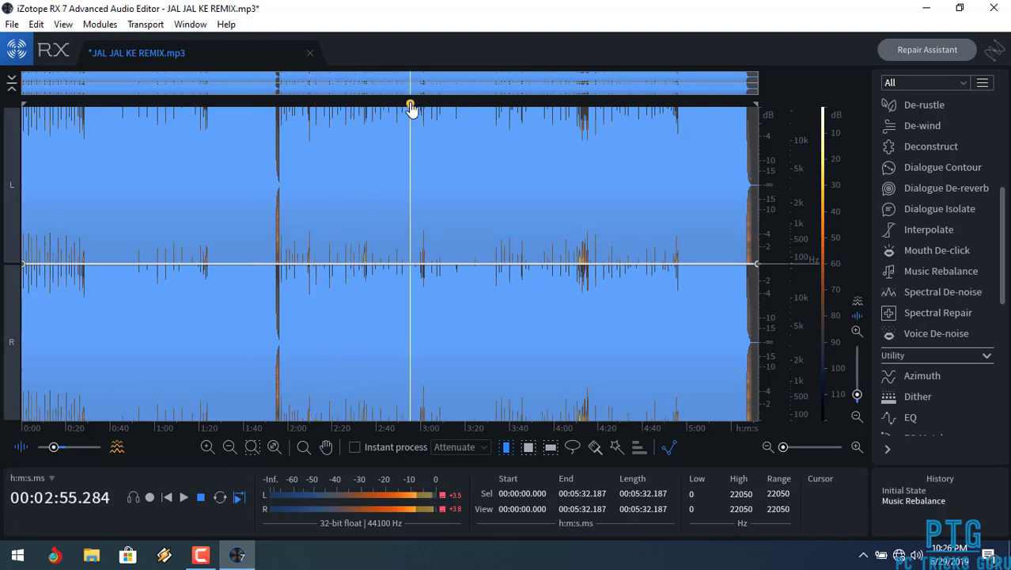
pyautogui.click(474, 105)
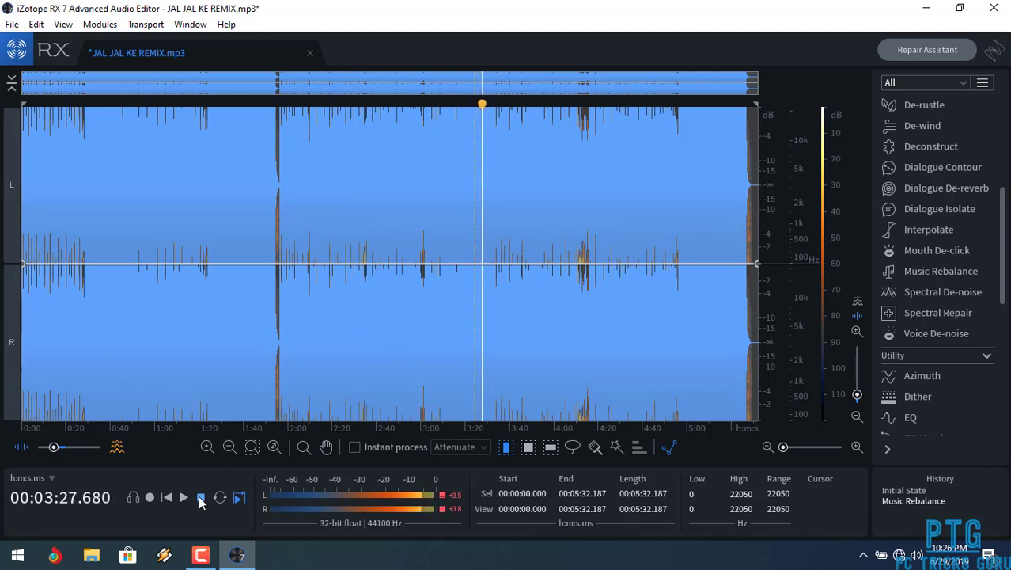
pyautogui.click(201, 499)
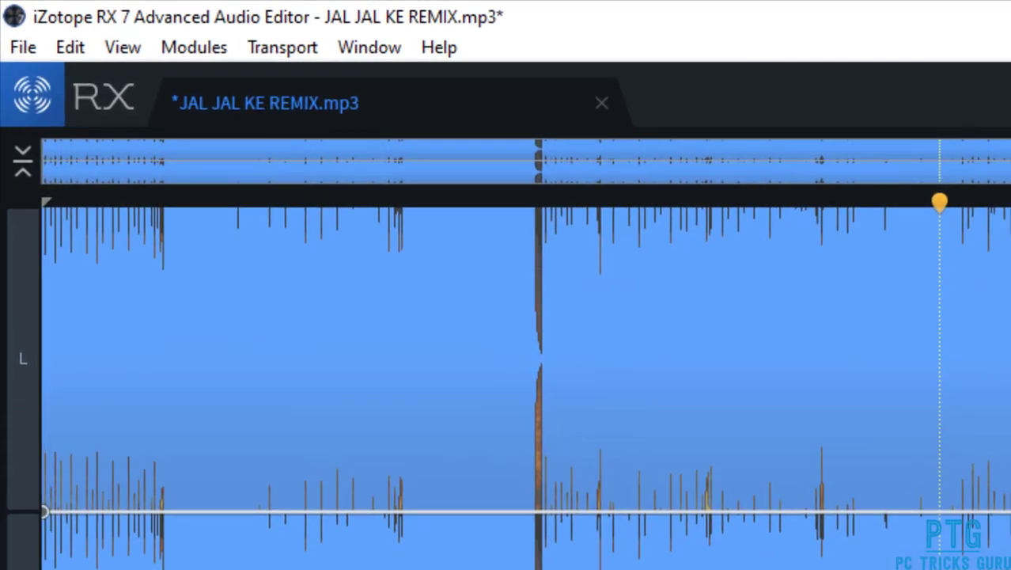
# Export the song as a 256 kbps CBR MP3 named 'JAL JAL KE REMIX Karaoke' to the Desktop.
pyautogui.click(17, 53)
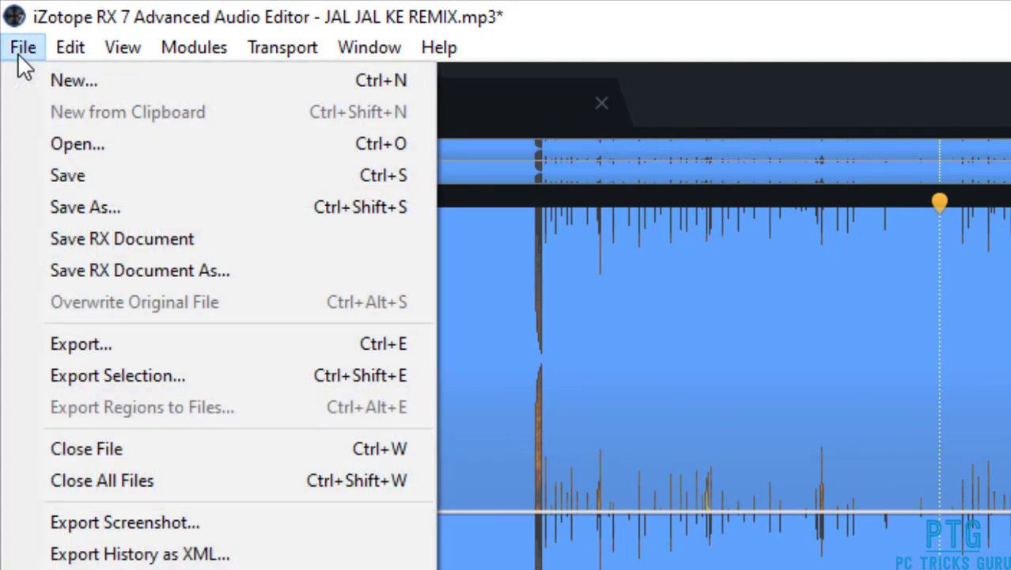
pyautogui.click(108, 340)
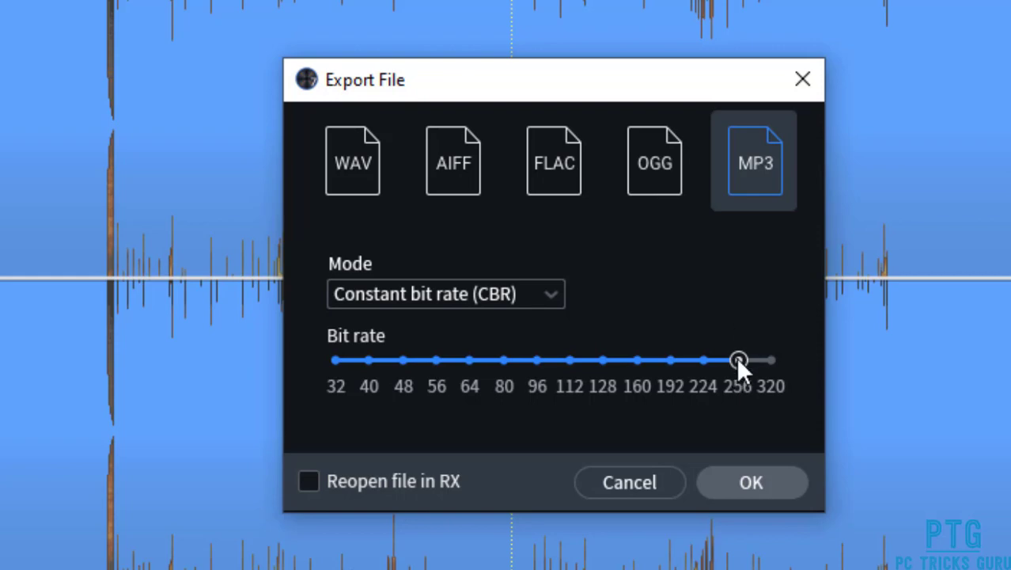
pyautogui.click(750, 481)
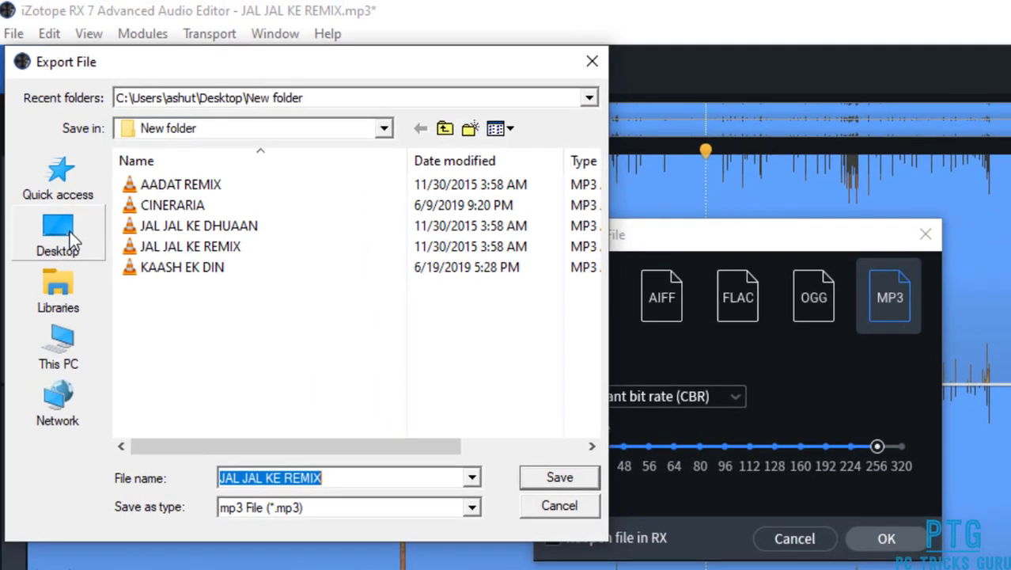
pyautogui.click(58, 234)
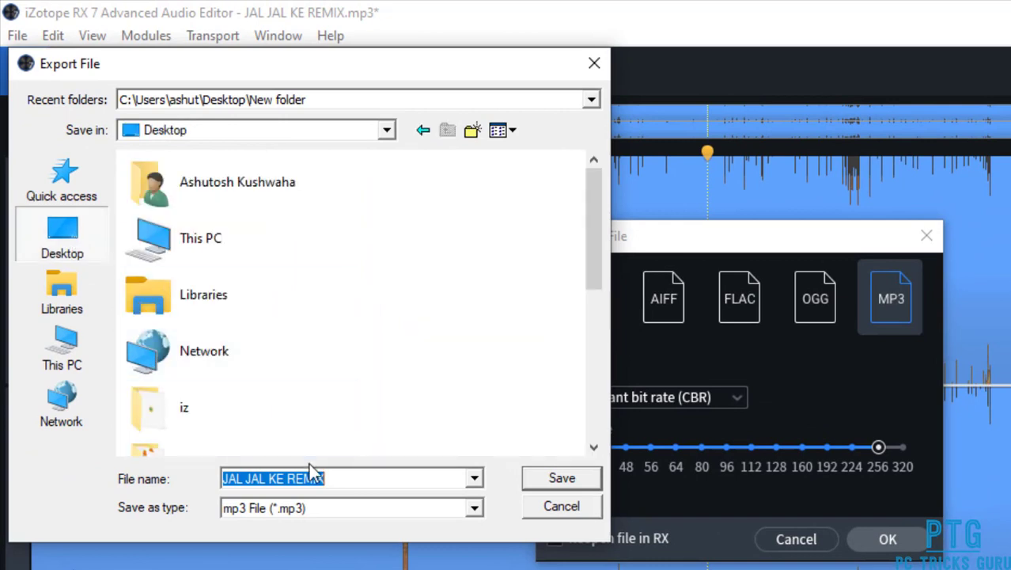
pyautogui.click(329, 474)
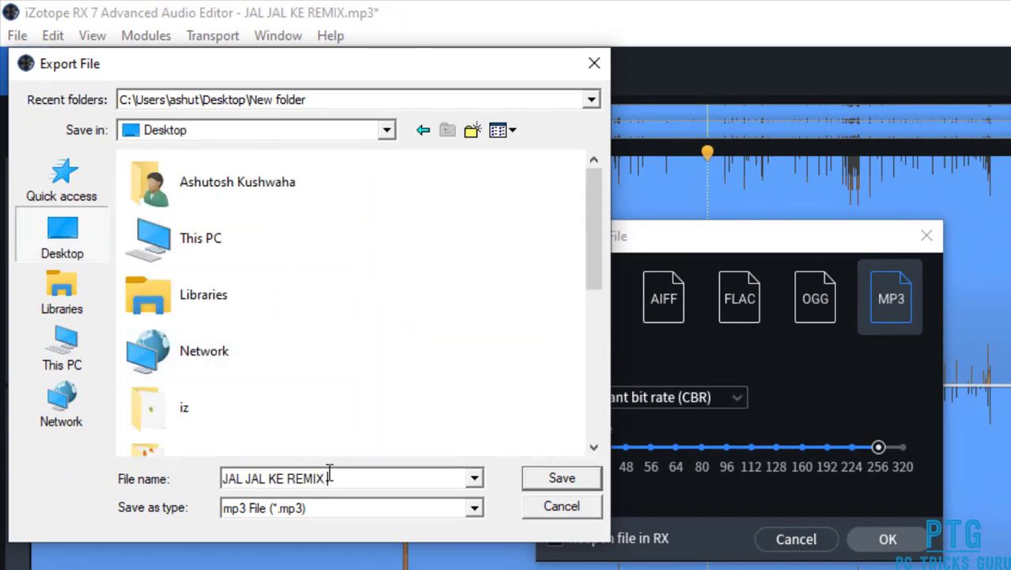
pyautogui.write('Karaoke')
pyautogui.click(552, 476)
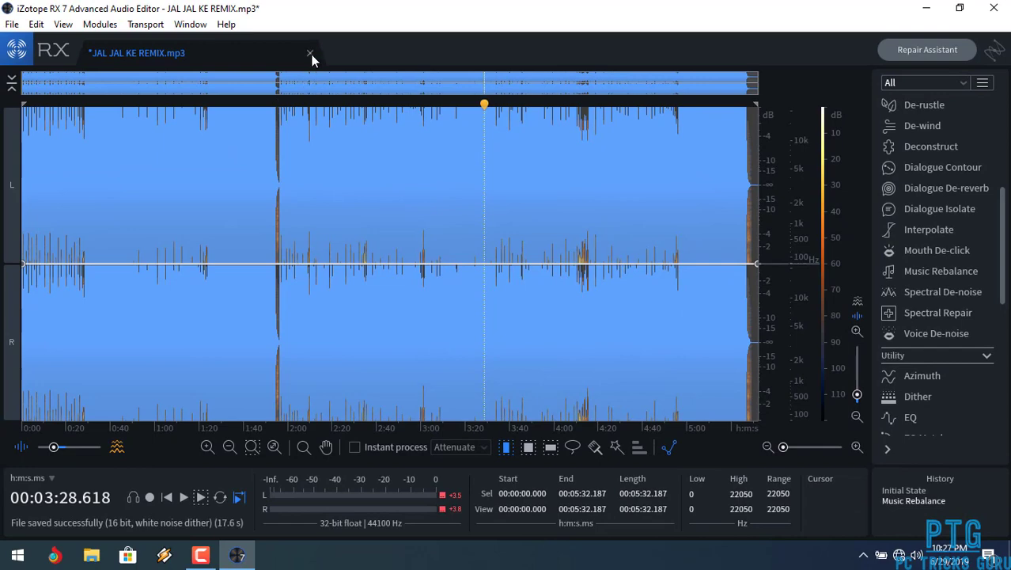
# Close the song without saving, quit RX 7, and select the karaoke file on the Desktop.
pyautogui.click(309, 53)
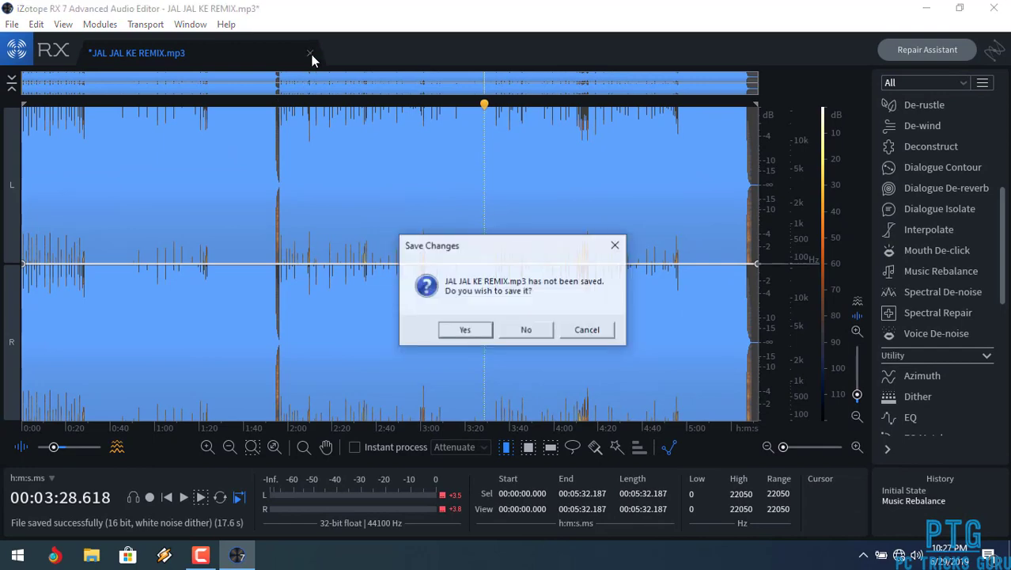
pyautogui.click(525, 329)
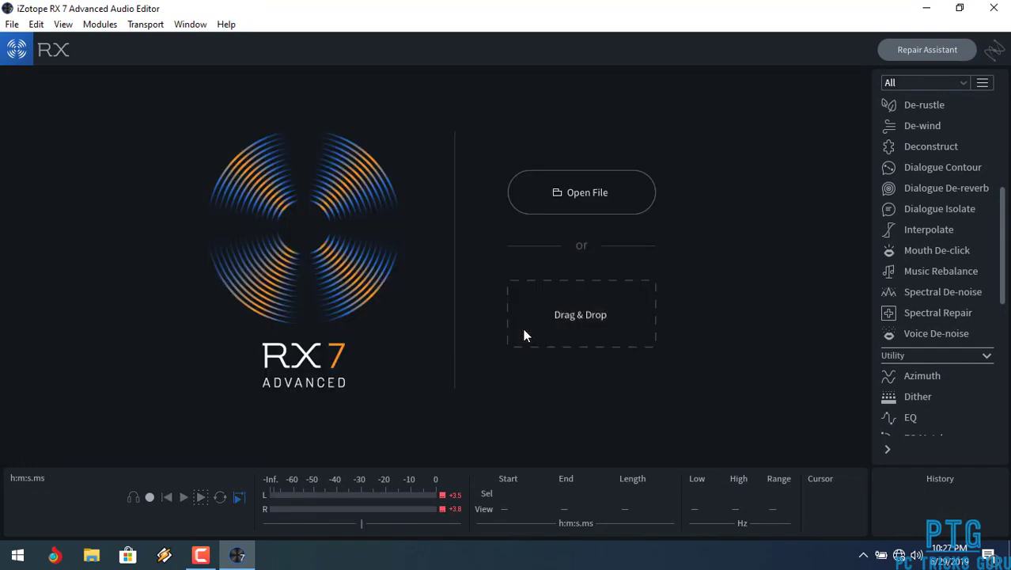
pyautogui.click(990, 9)
pyautogui.click(260, 270)
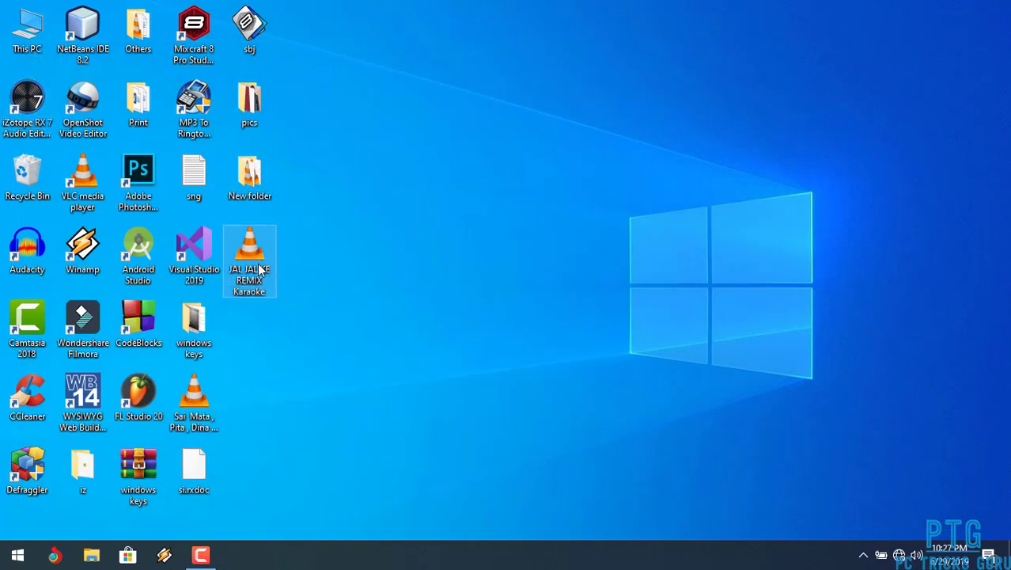
# Play JAL JAL KE REMIX Karaoke.mp3 in VLC, skipping to 0:57, 1:34, 2:10, 2:51, 3:35, then close VLC.
pyautogui.doubleClick(259, 271)
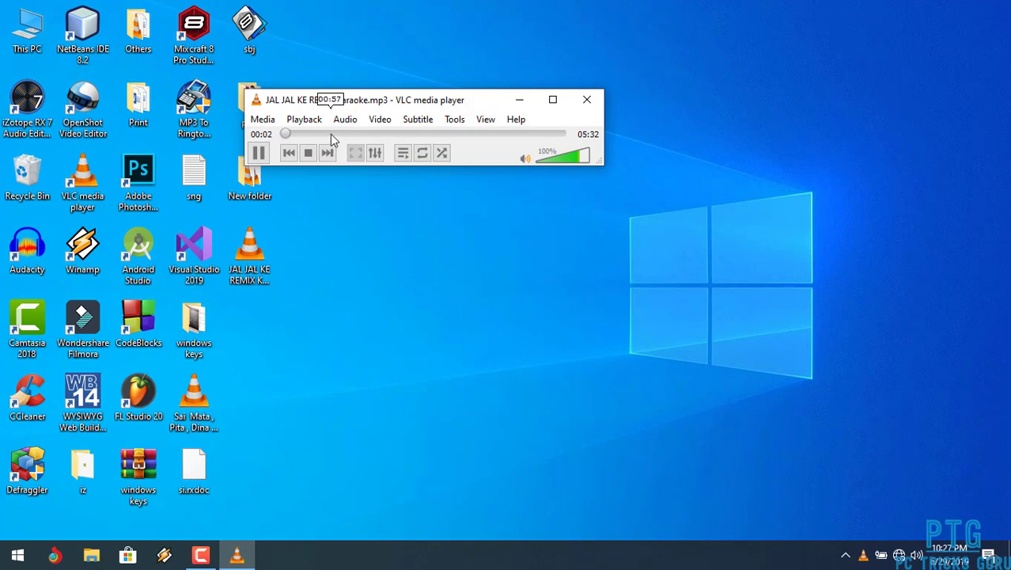
pyautogui.click(332, 134)
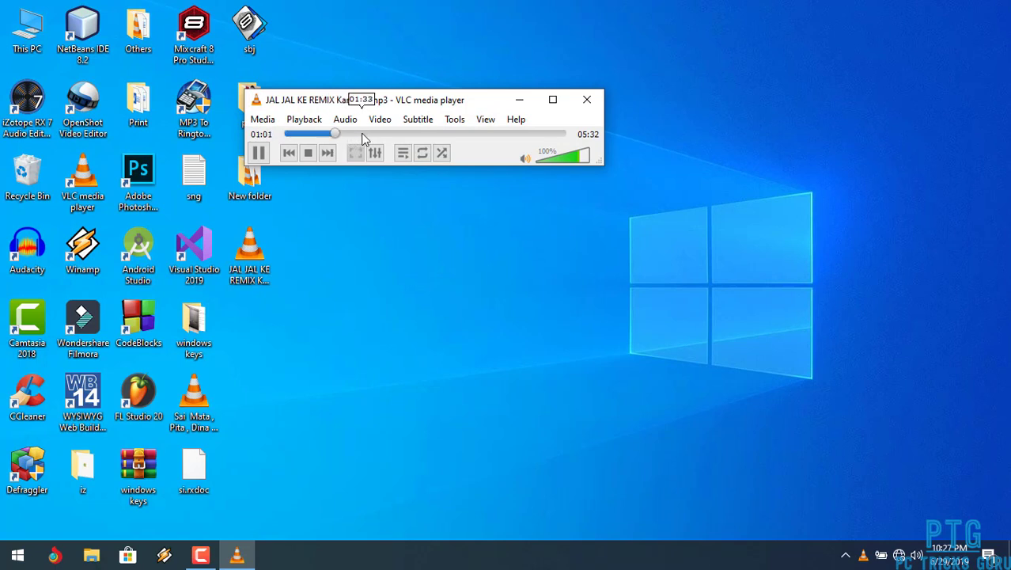
pyautogui.click(363, 135)
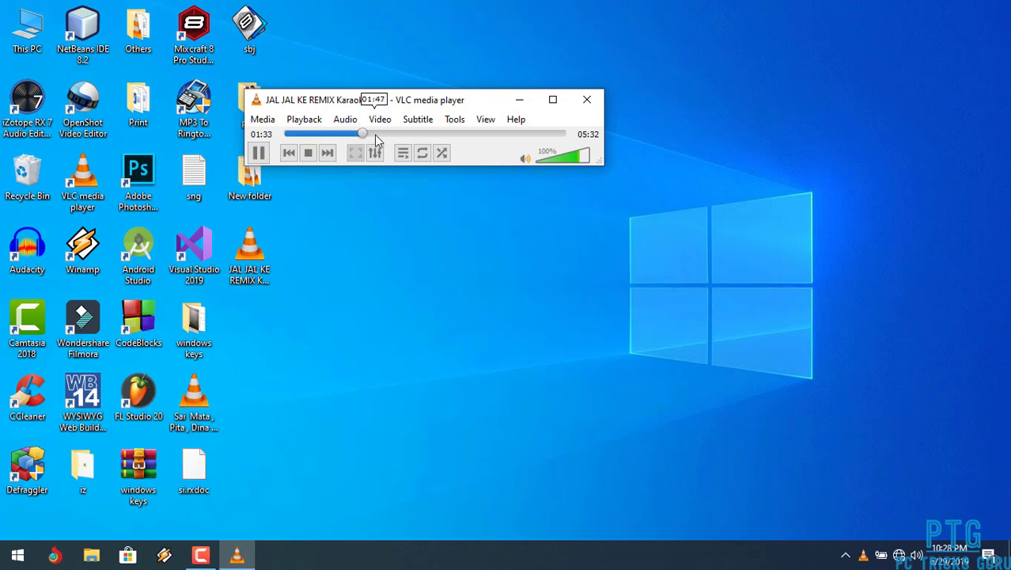
pyautogui.click(395, 135)
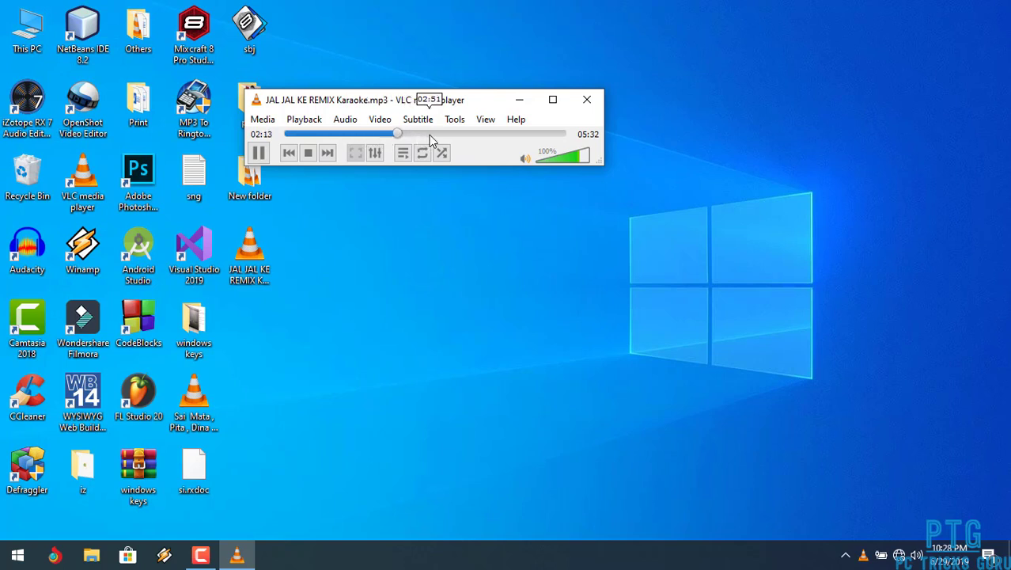
pyautogui.click(431, 135)
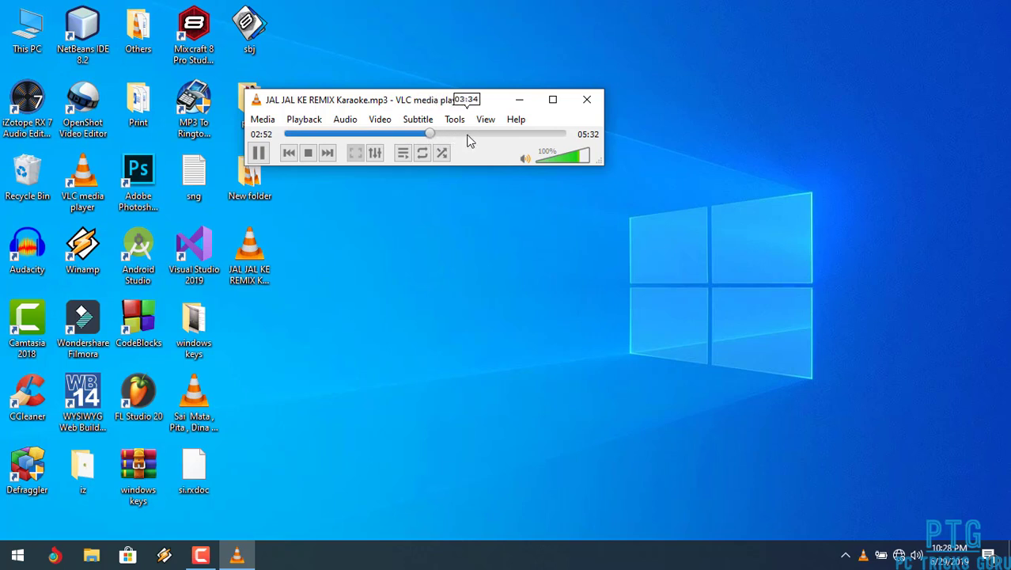
pyautogui.click(466, 140)
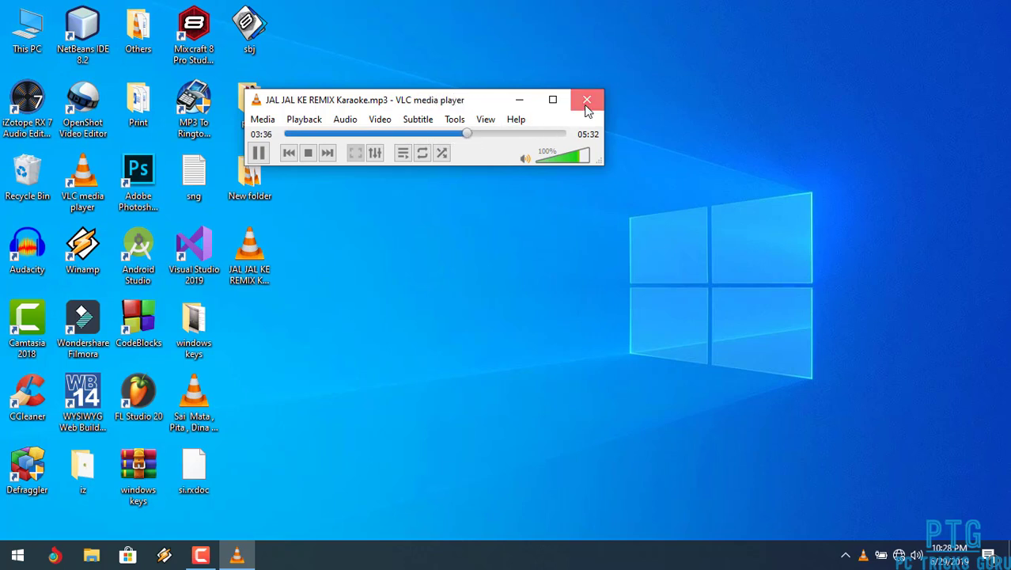
pyautogui.click(586, 106)
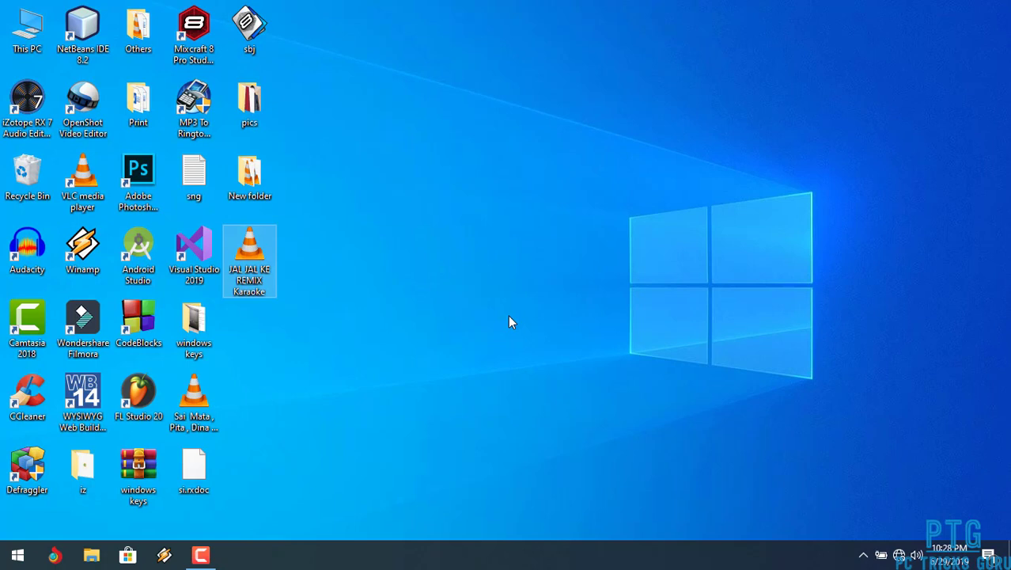